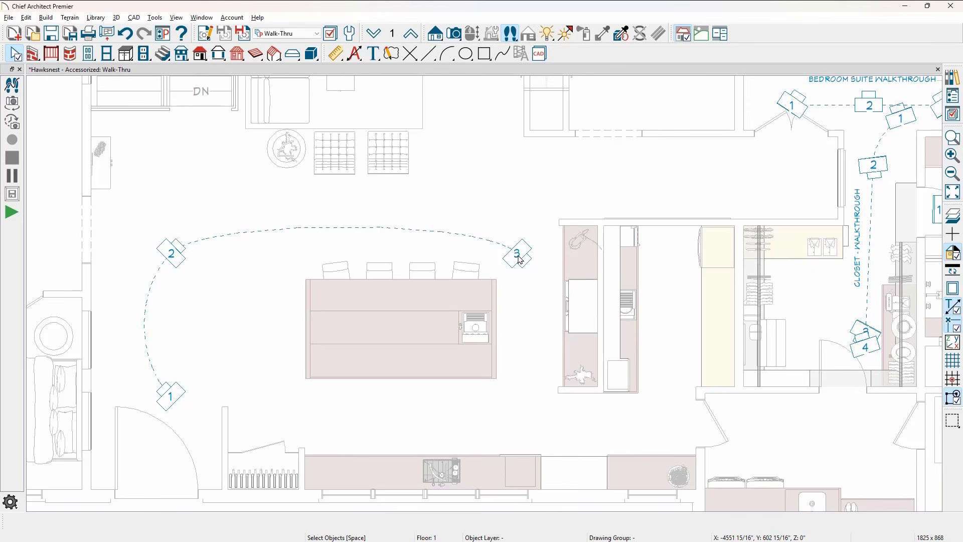
- Select the walkthrough path around the kitchen island and turn its cameras at key frames 3, 2 and 1 towards the island
left_click(517, 261)
left_click_drag(528, 265, 501, 275)
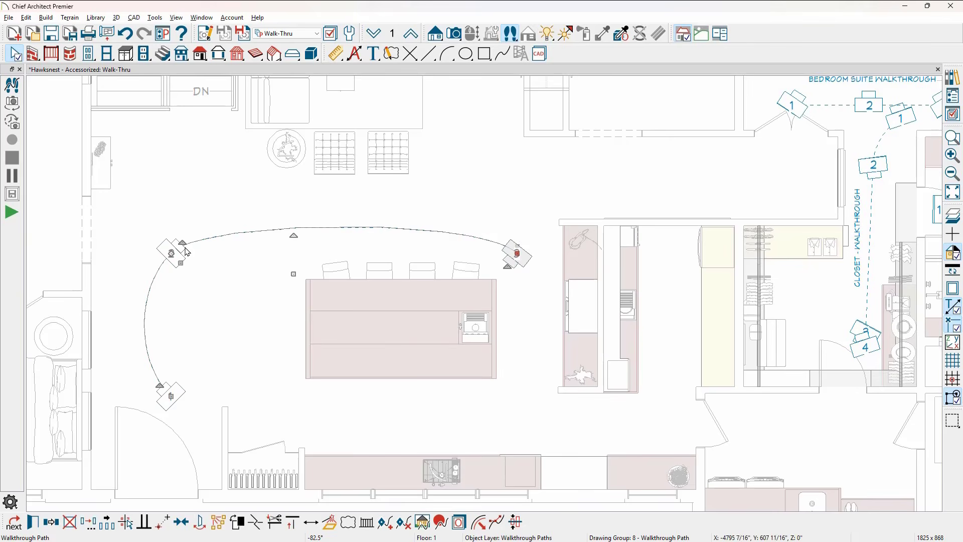
left_click_drag(181, 262, 185, 266)
left_click_drag(159, 385, 206, 361)
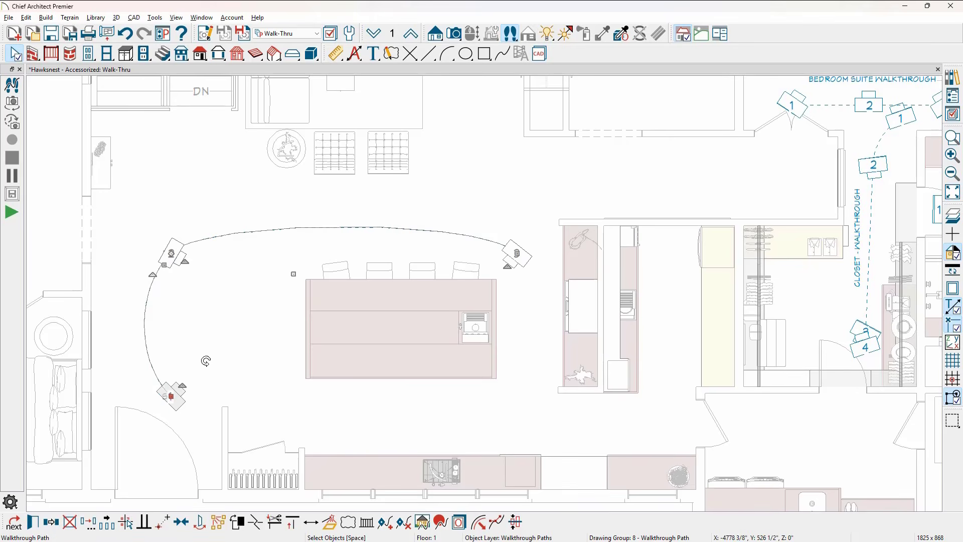
- Show the walkthrough preview and aim key frame 1's camera at about 253° with a 4.1° tilt, checking the frames just after it
left_click(421, 522)
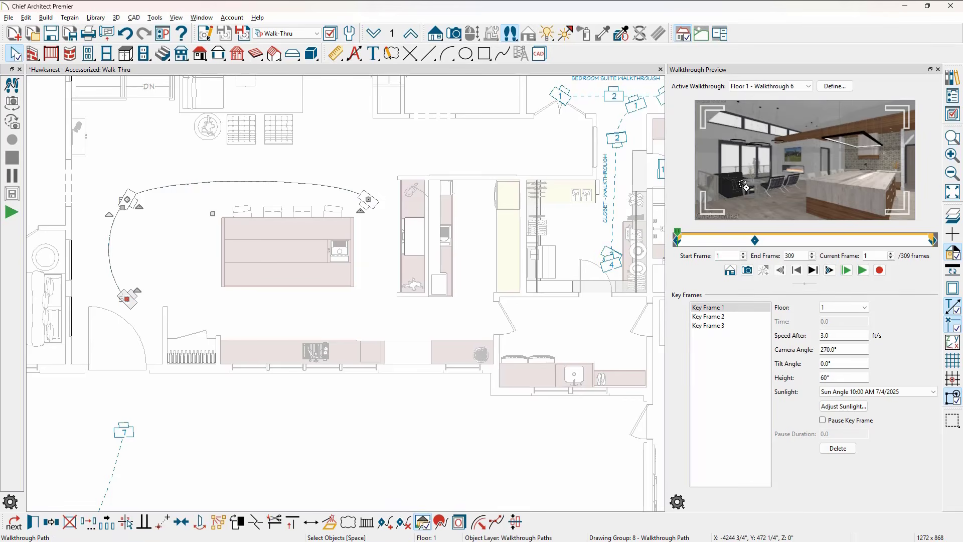
left_click_drag(744, 186, 760, 181)
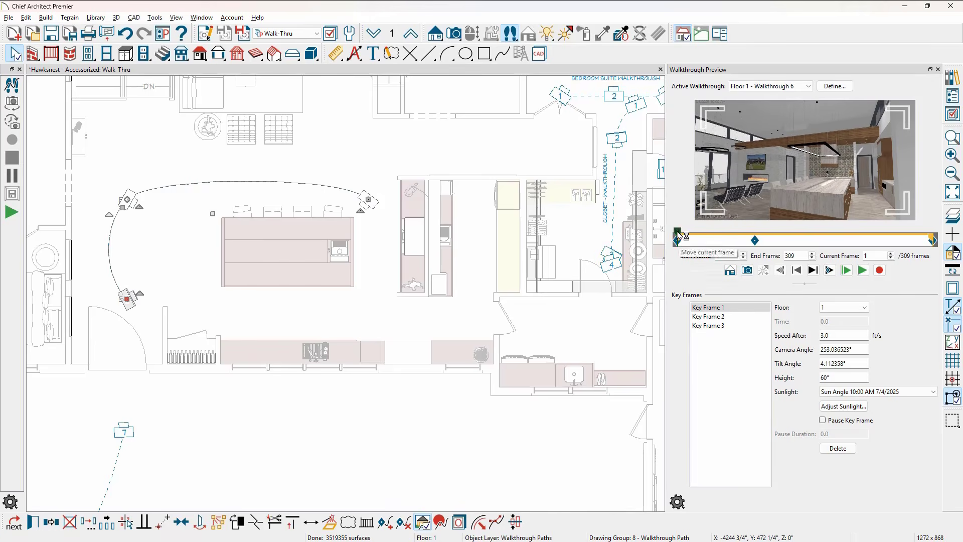
left_click_drag(678, 236, 689, 232)
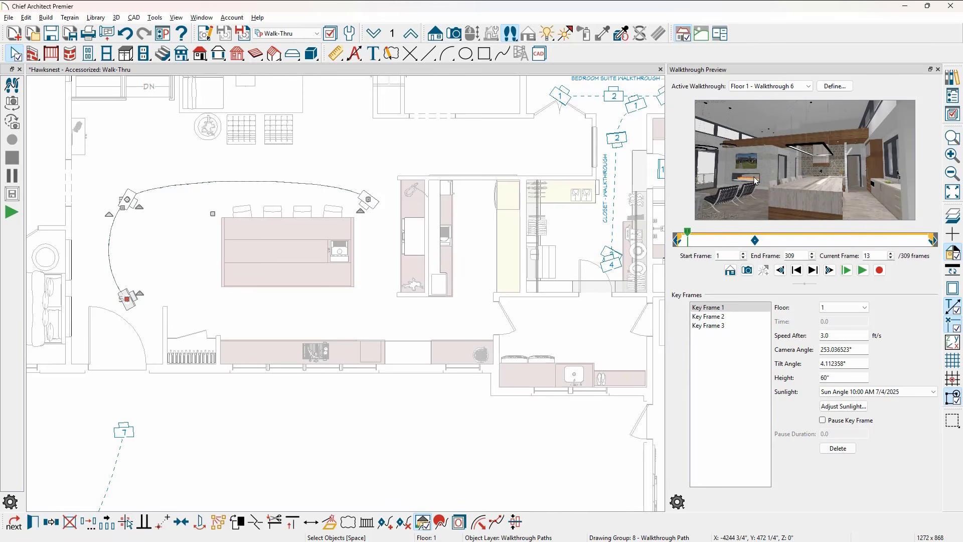
- Aim key frame 2's camera at about 294.3° with a -1.6° tilt and key frame 3's at about 259.2° with a -3.6° tilt
left_click(735, 316)
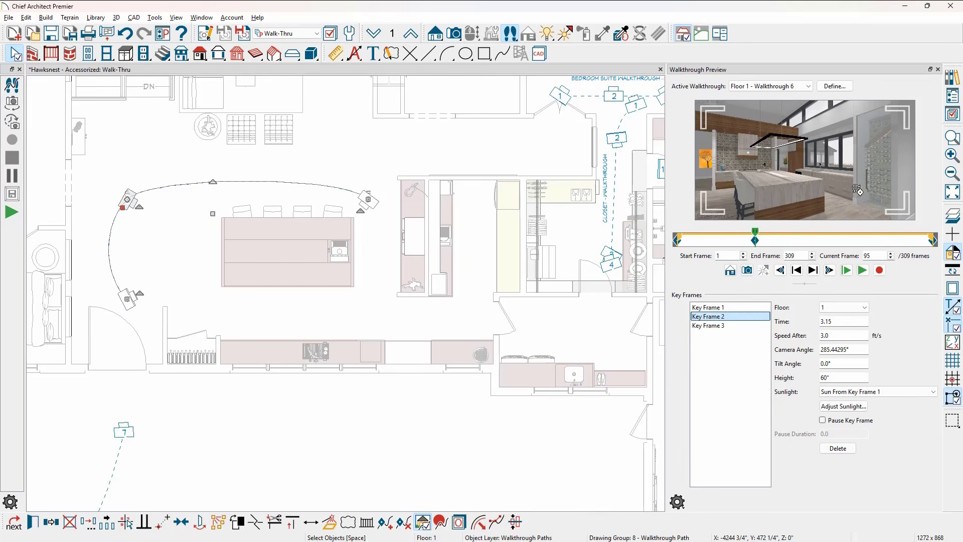
left_click_drag(852, 181, 842, 183)
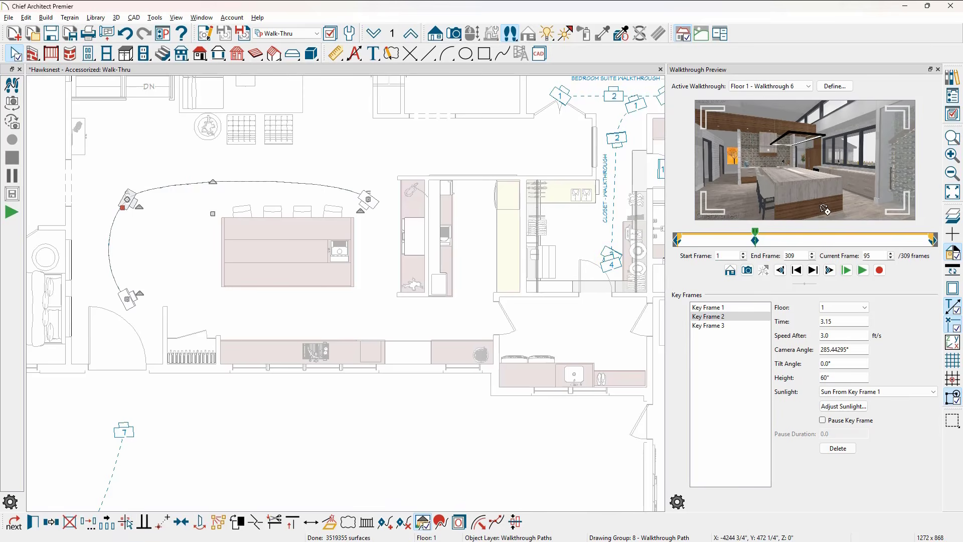
left_click(737, 326)
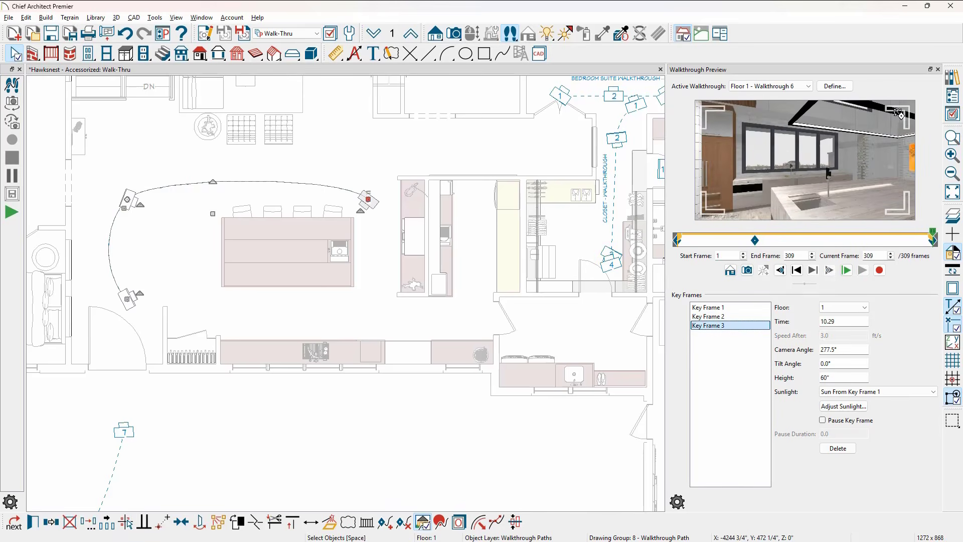
left_click_drag(874, 171, 893, 173)
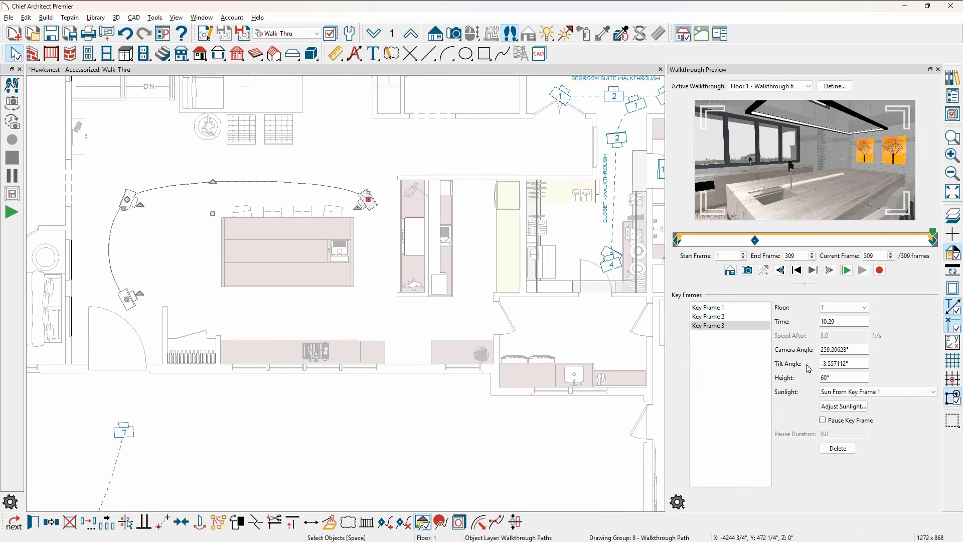
- Raise key frame 3's camera height to 84" and aim it at about 250.6° with a -15.2° tilt
left_click_drag(829, 377, 811, 379)
type("84")
key("Tab")
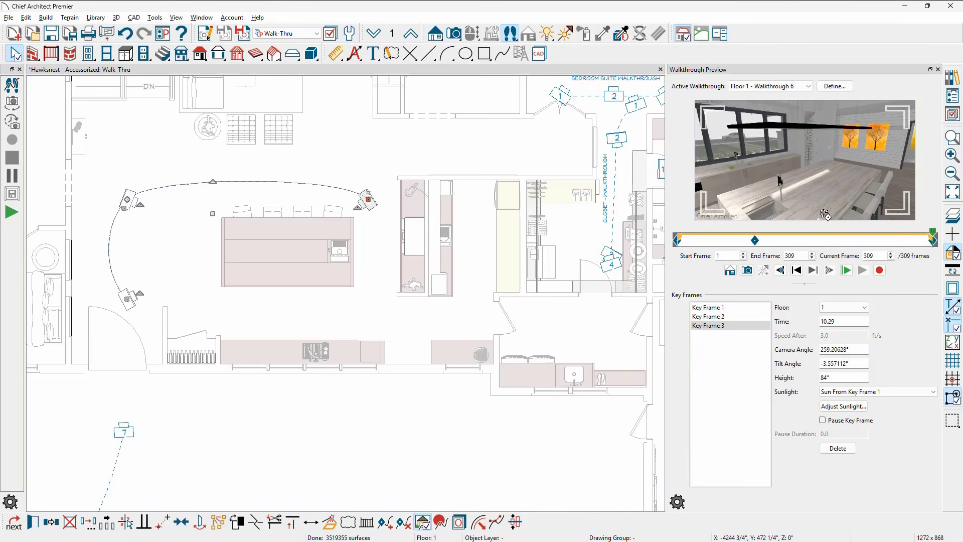
left_click_drag(825, 215, 827, 215)
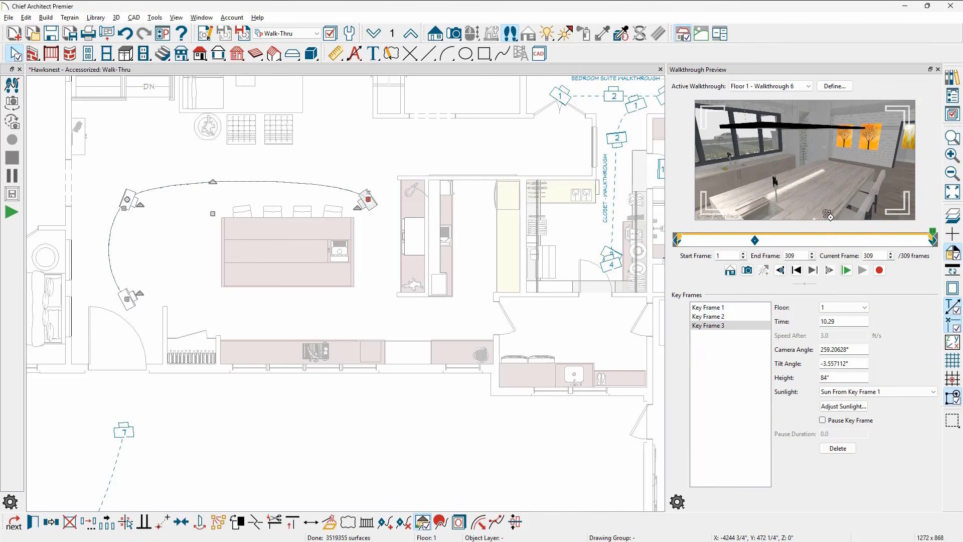
left_click_drag(827, 215, 827, 216)
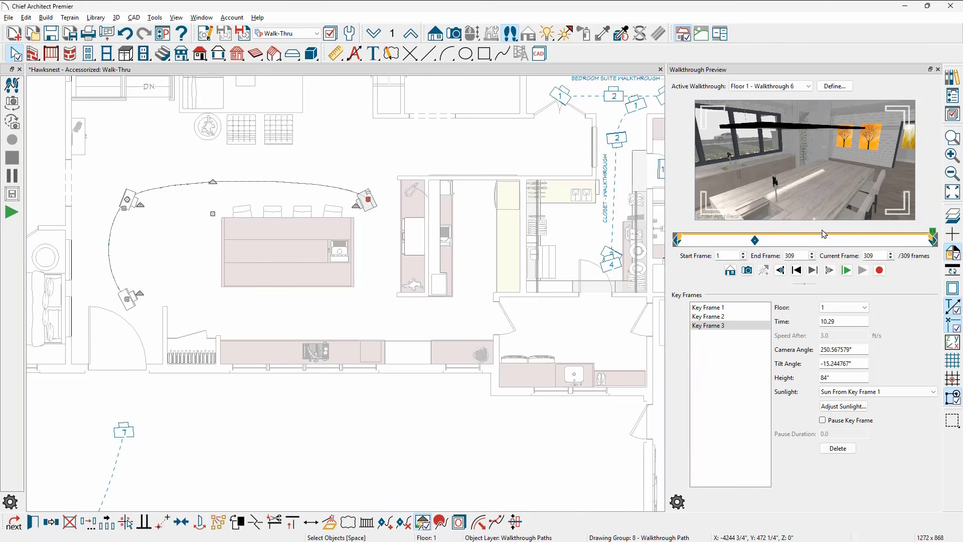
- Scrub through the walkthrough from key frame 2 towards key frame 3 to examine the camera's transition
left_click(752, 322)
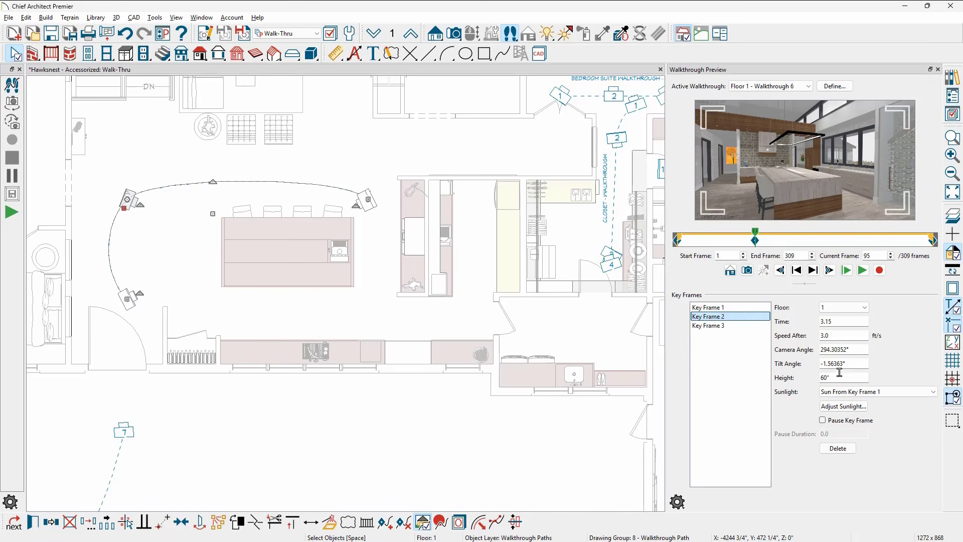
left_click(756, 236)
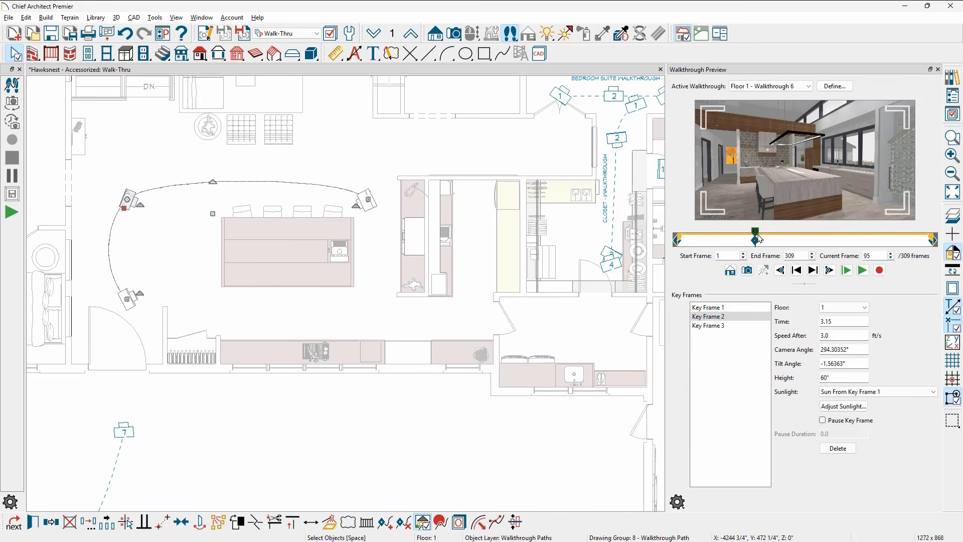
left_click_drag(762, 238, 931, 243)
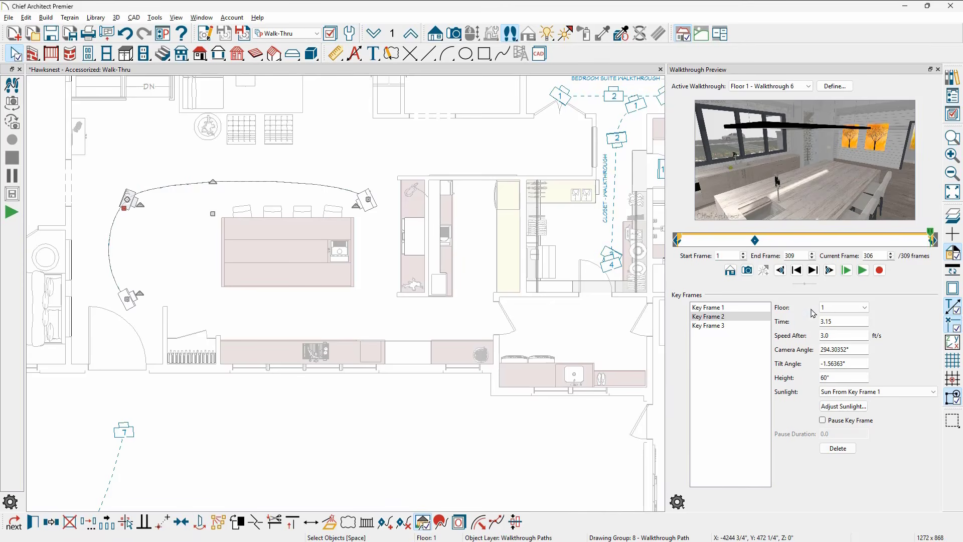
left_click(751, 319)
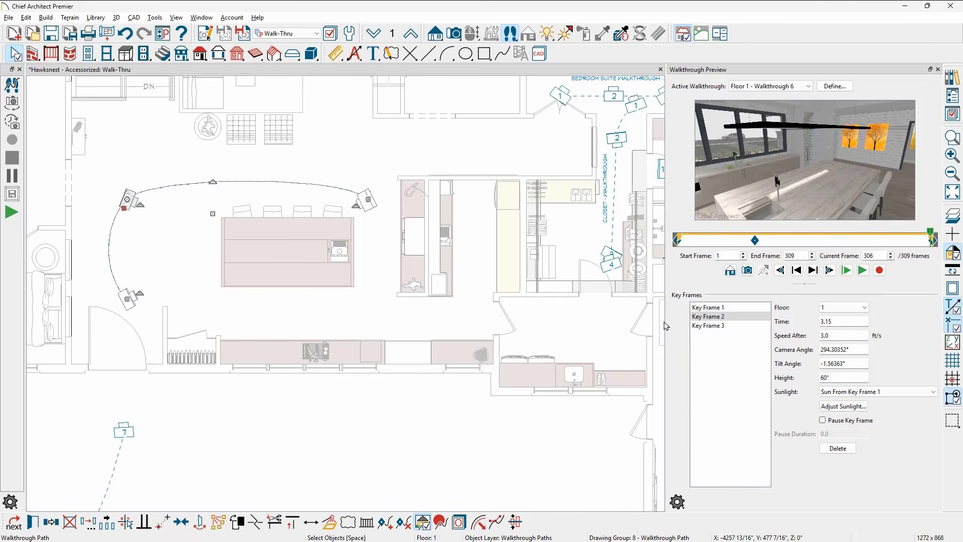
- Set the speed after key frame 1 to 1 ft/s
left_click(735, 309)
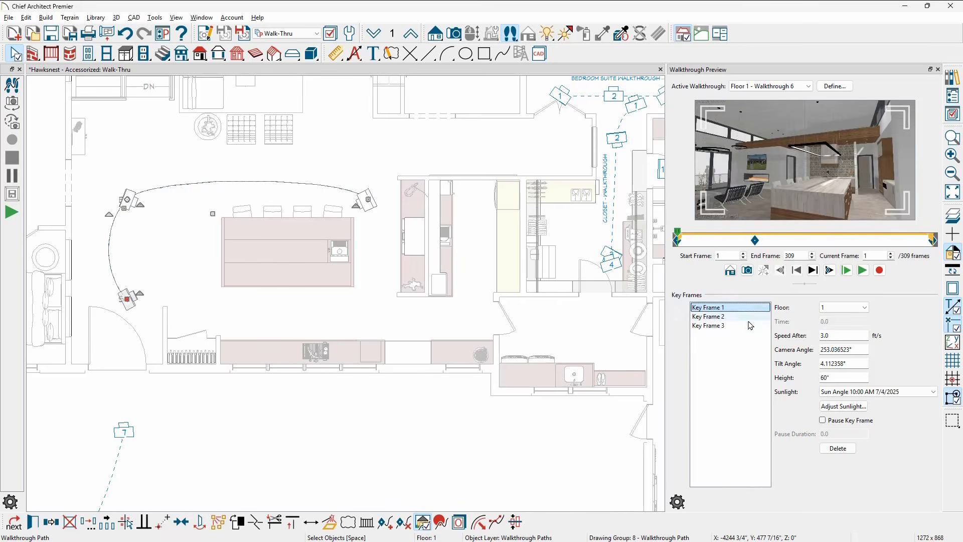
double_click(833, 337)
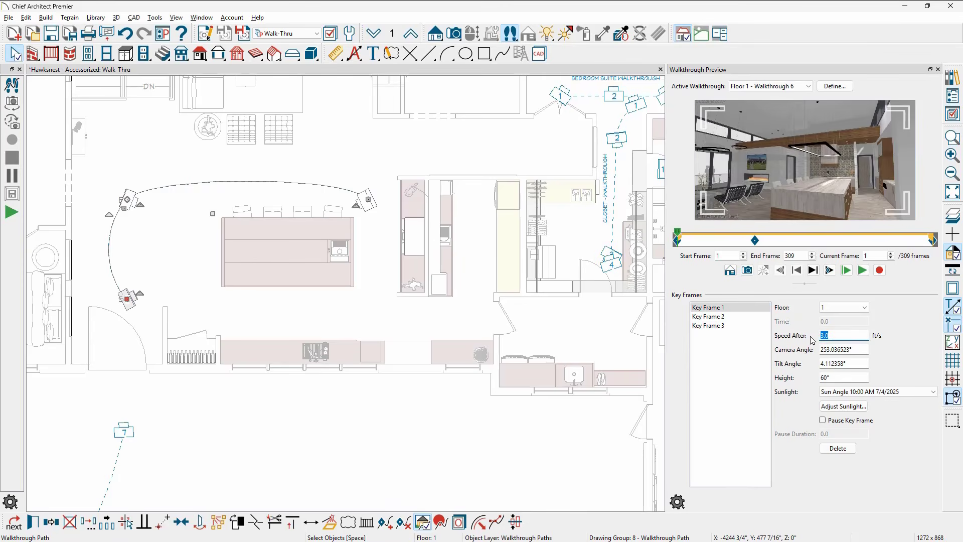
type("1")
key("Tab")
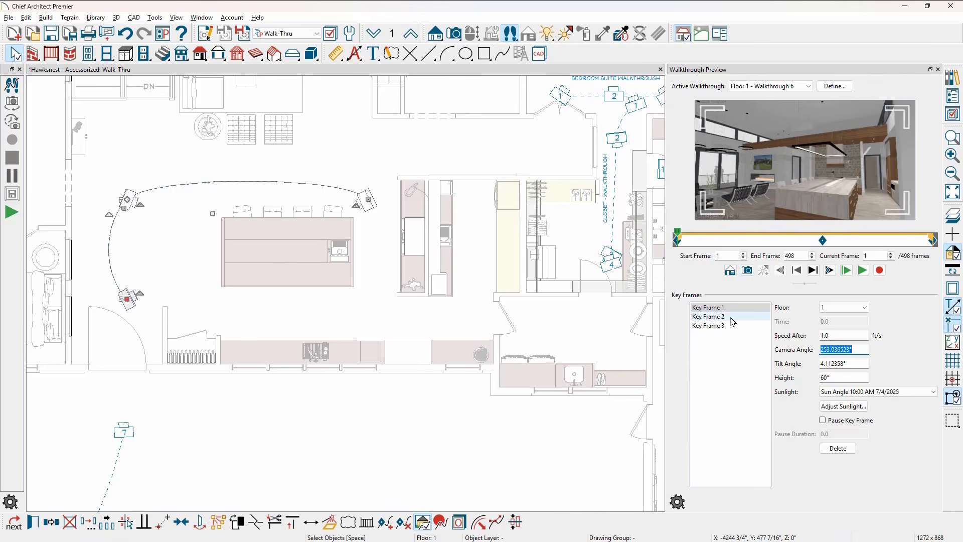
- Set the camera height of key frames 1 and 2 together to 84"
left_click(733, 317, "ctrl")
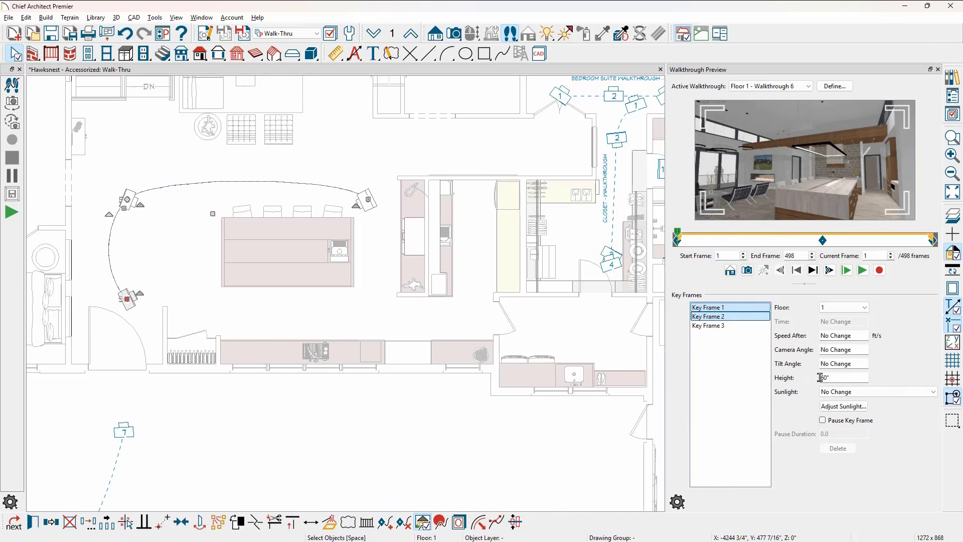
left_click_drag(833, 379, 817, 380)
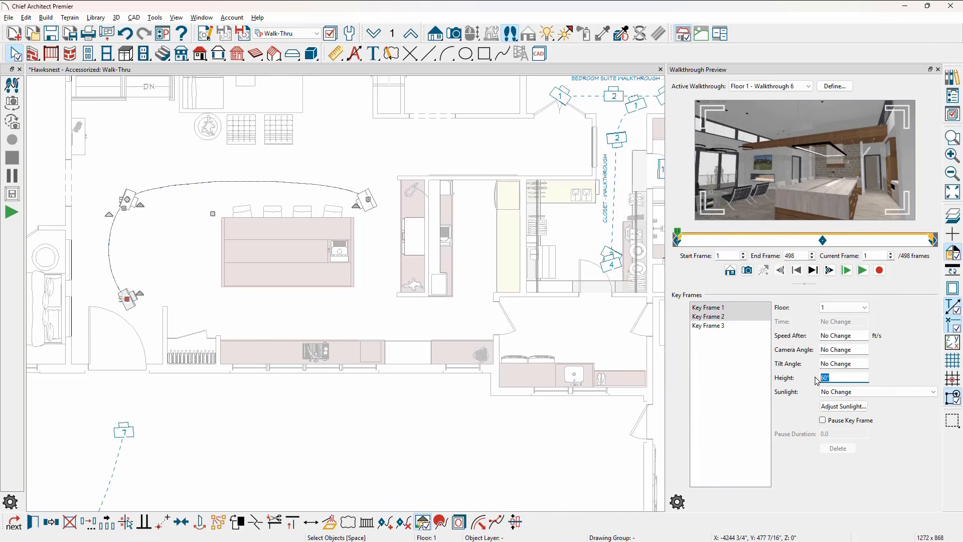
type("84")
key("Tab")
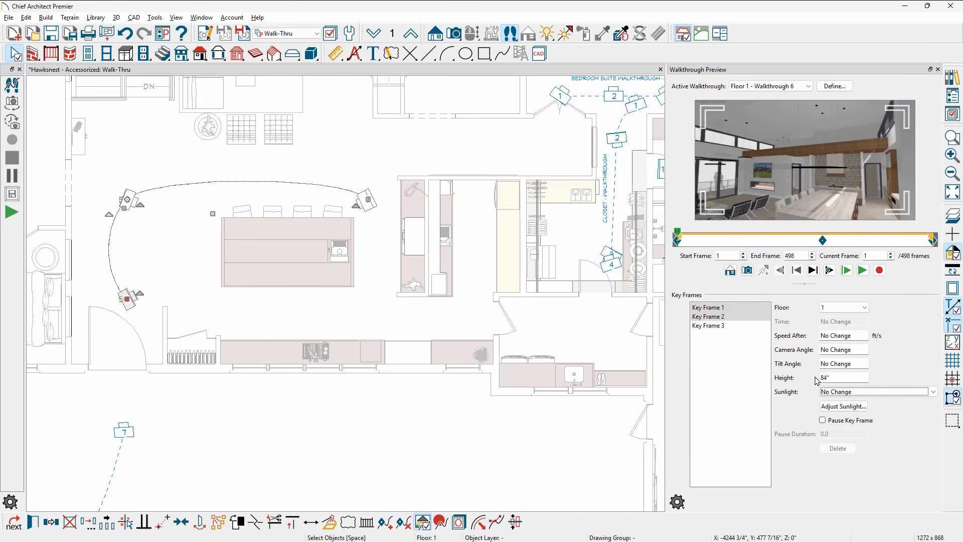
- Examine key frame 1's sunlight settings and the available sun angles, closing them without a change
left_click(742, 308)
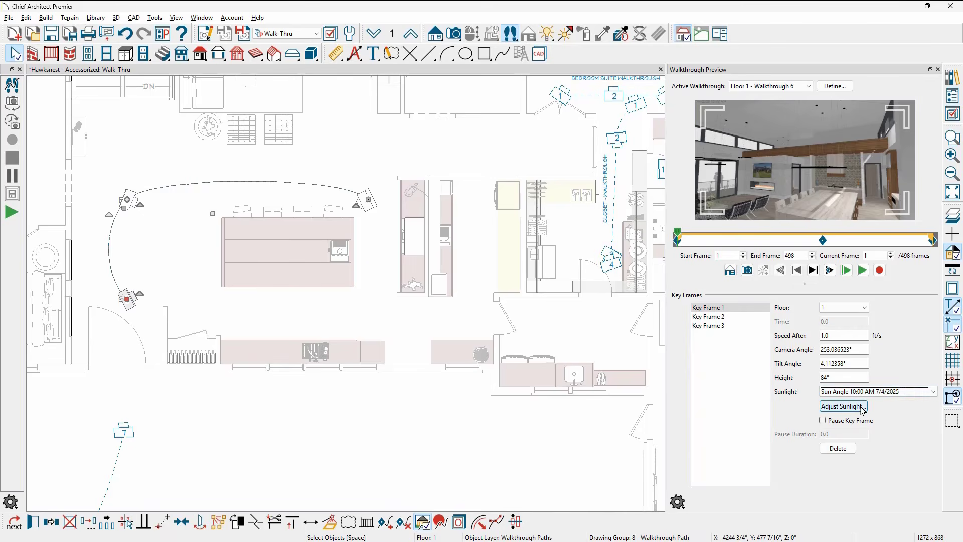
left_click(843, 407)
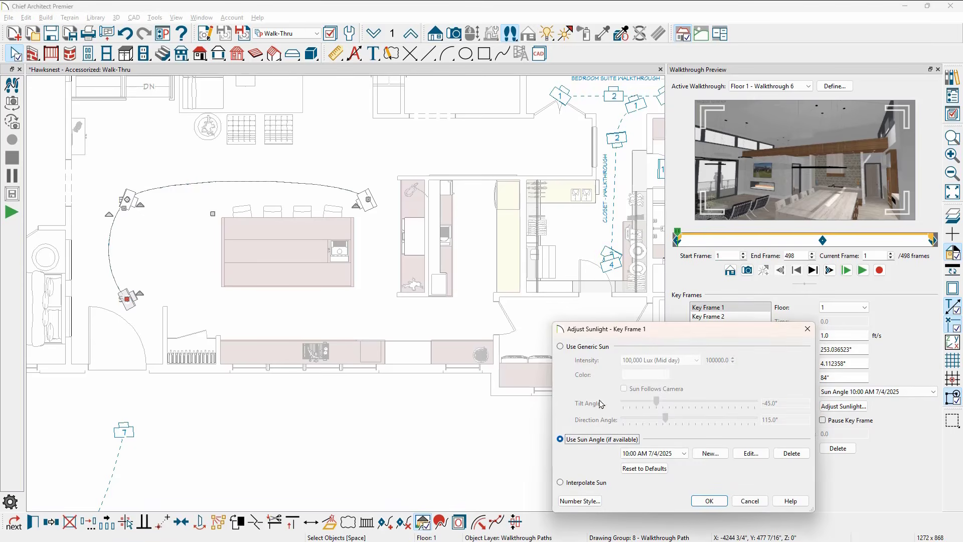
left_click(685, 454)
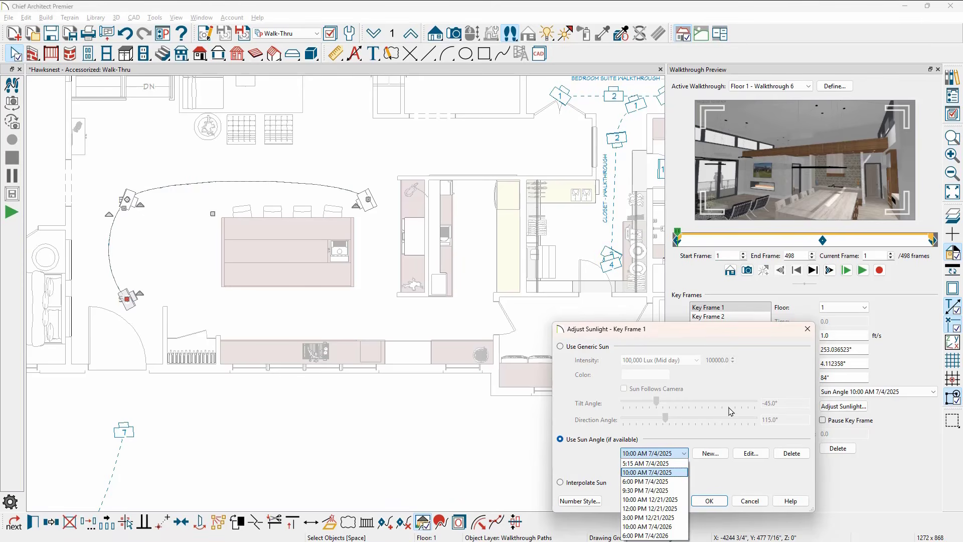
left_click(807, 329)
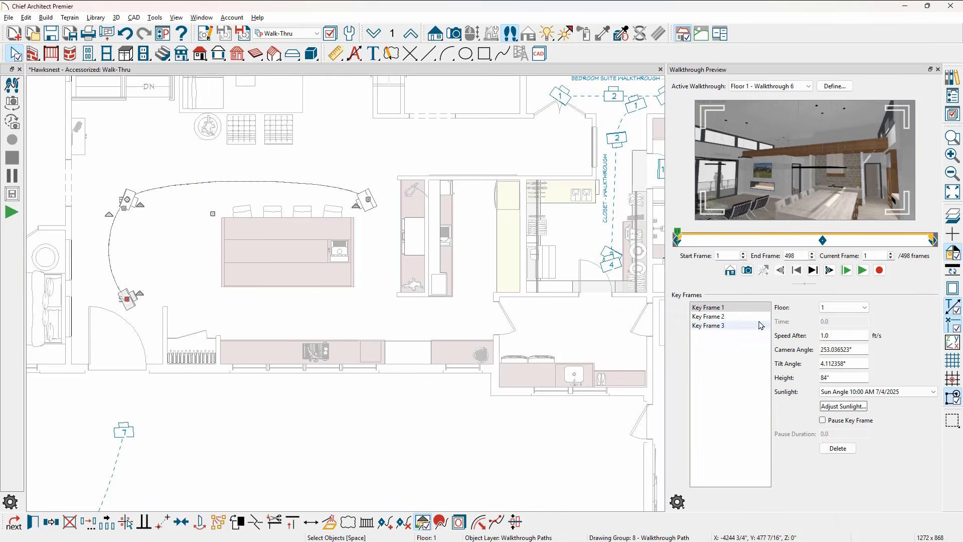
- Pause the walkthrough at key frame 3 with a pause duration of 2 seconds
left_click(744, 317)
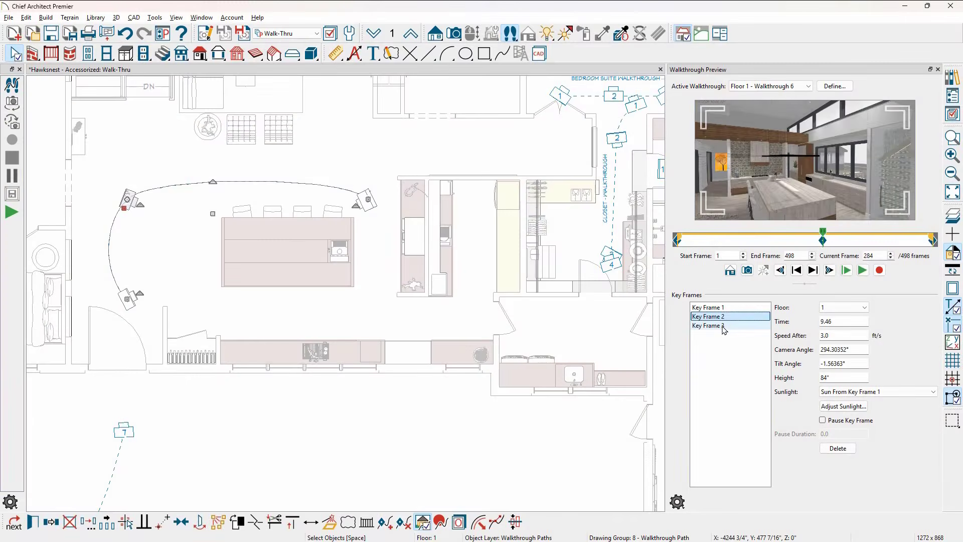
left_click(723, 327)
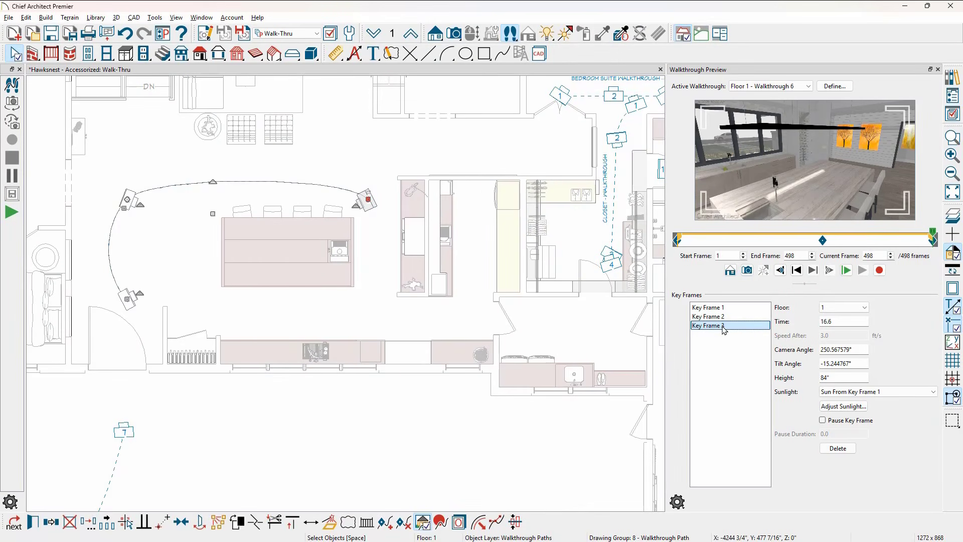
left_click(823, 421)
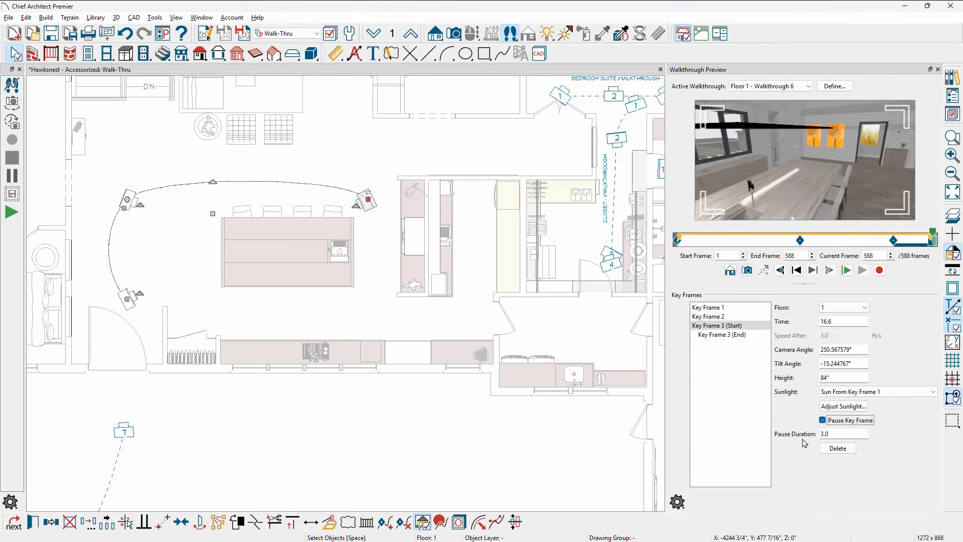
left_click_drag(832, 436, 816, 437)
type("2")
key("Tab")
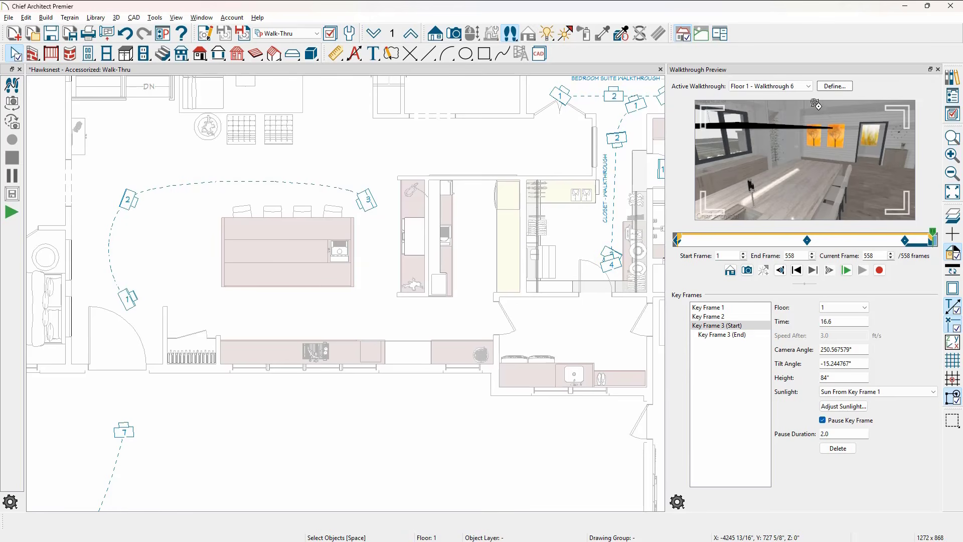
- Examine the walkthrough's available rendering techniques and the Standard technique's Hand Drawn Lines on Top option, discarding any change
left_click(833, 87)
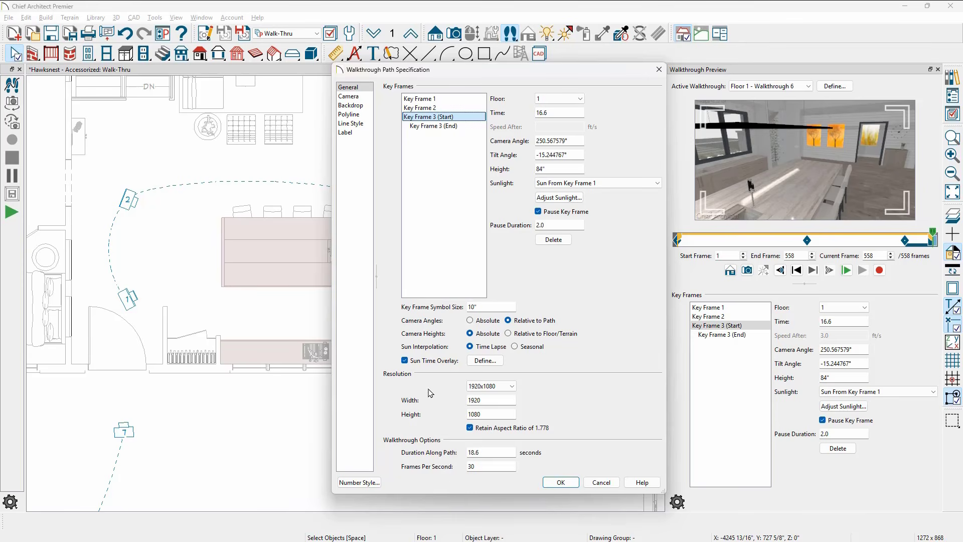
left_click(364, 98)
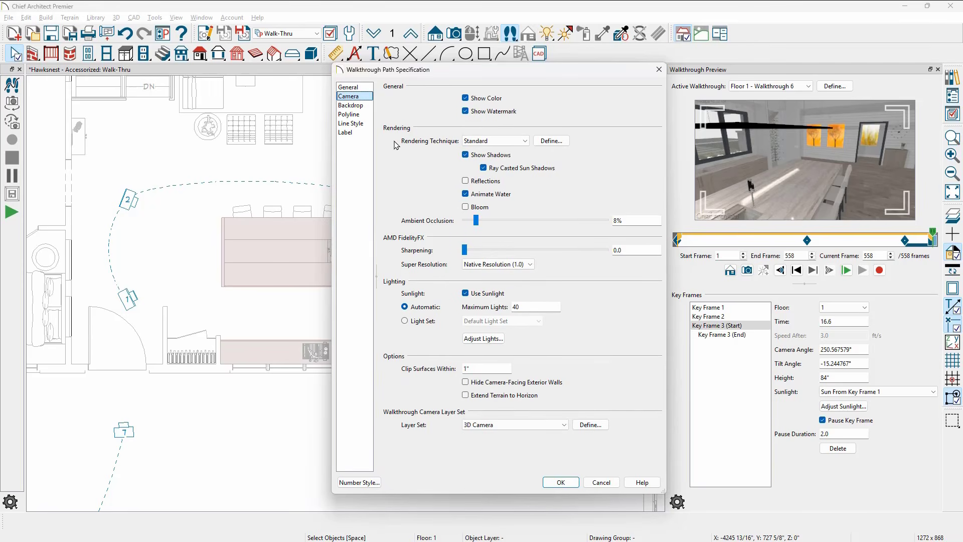
left_click(509, 142)
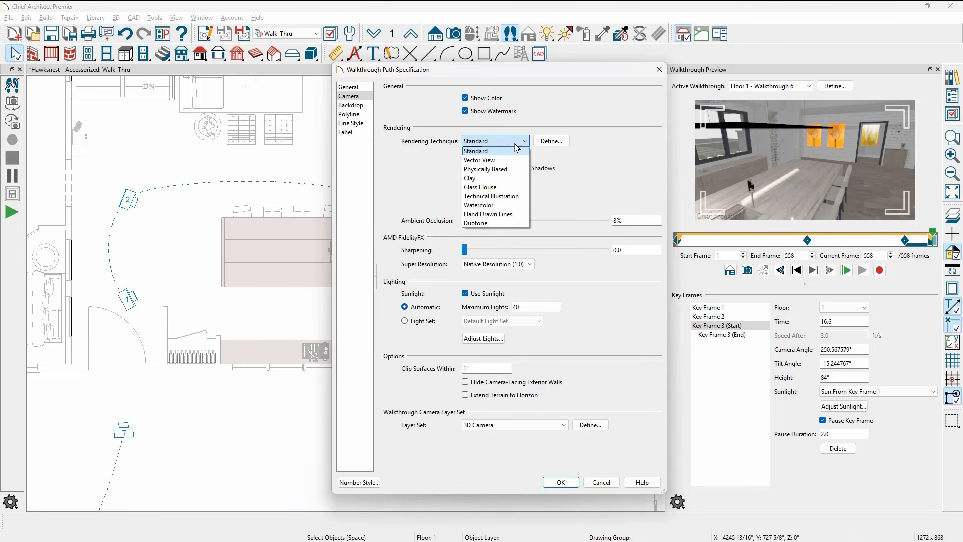
left_click(546, 143)
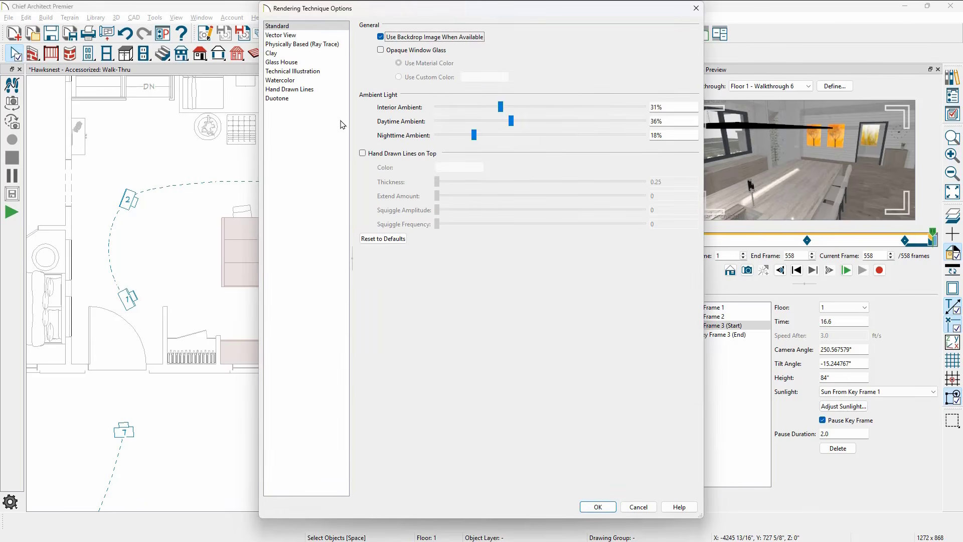
left_click(362, 153)
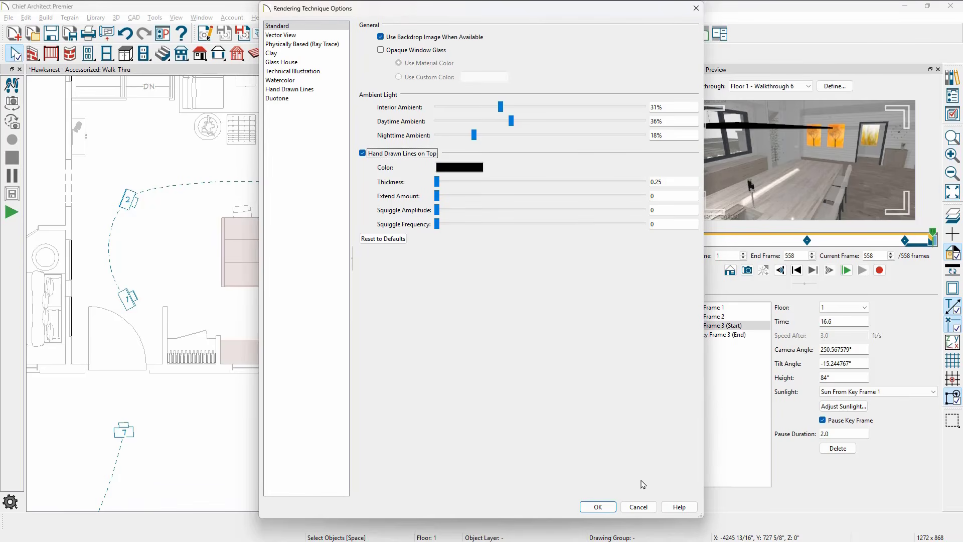
left_click(638, 506)
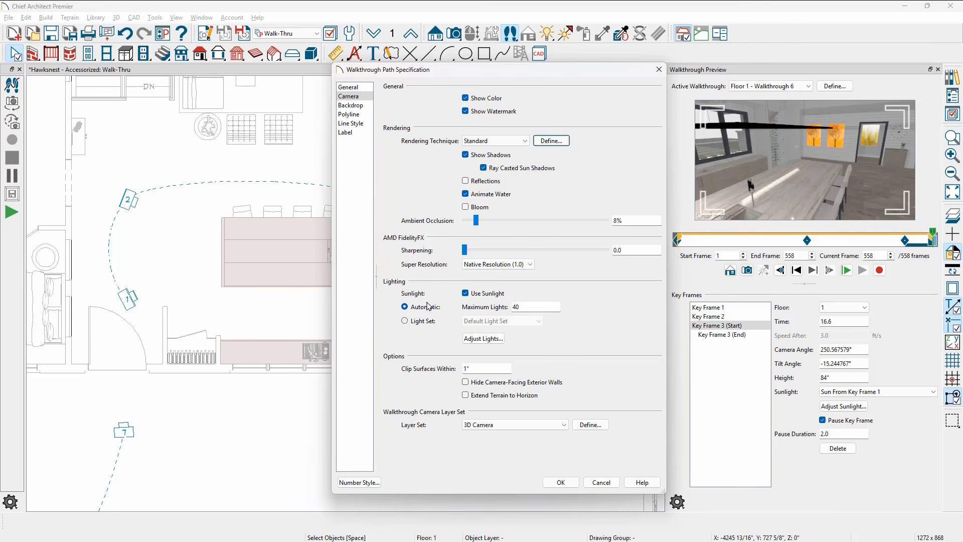
- Light the walkthrough with the Kitchen-Living light set instead of automatic lighting
left_click(420, 322)
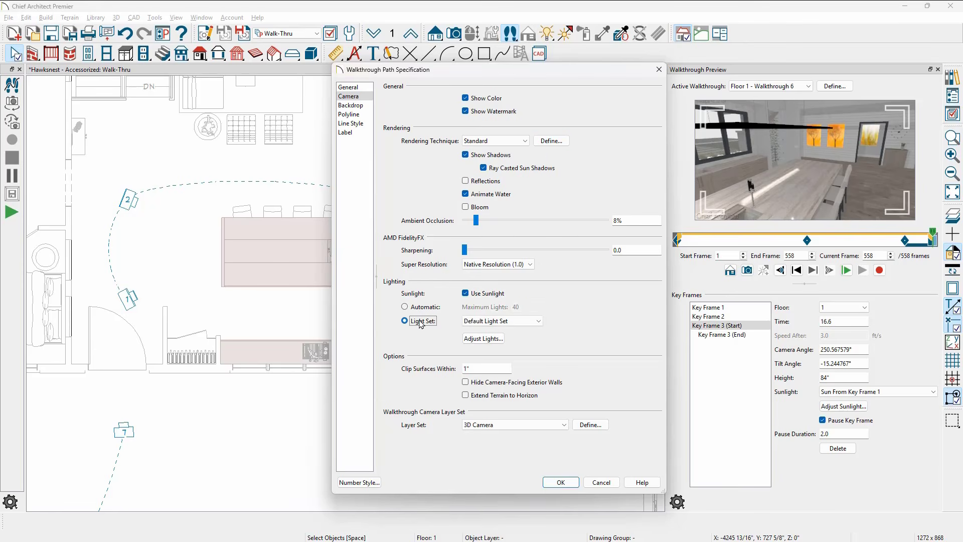
left_click(508, 321)
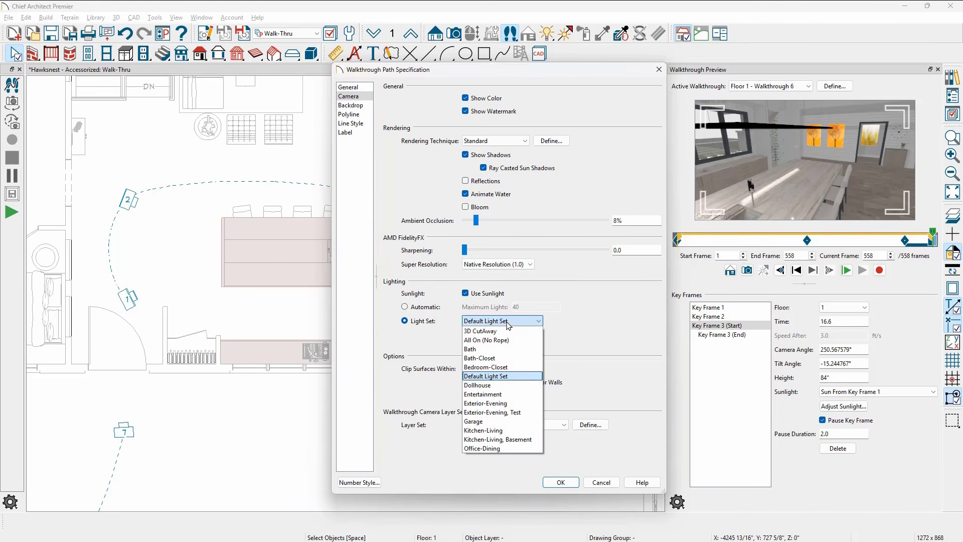
left_click(504, 430)
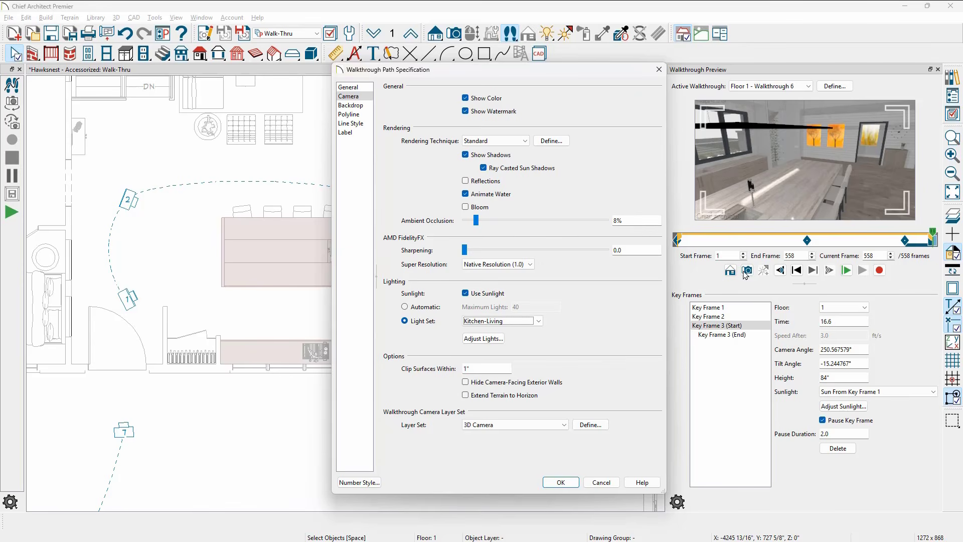
- Use a generated sky as the walkthrough's backdrop and apply the walkthrough path settings
left_click(352, 106)
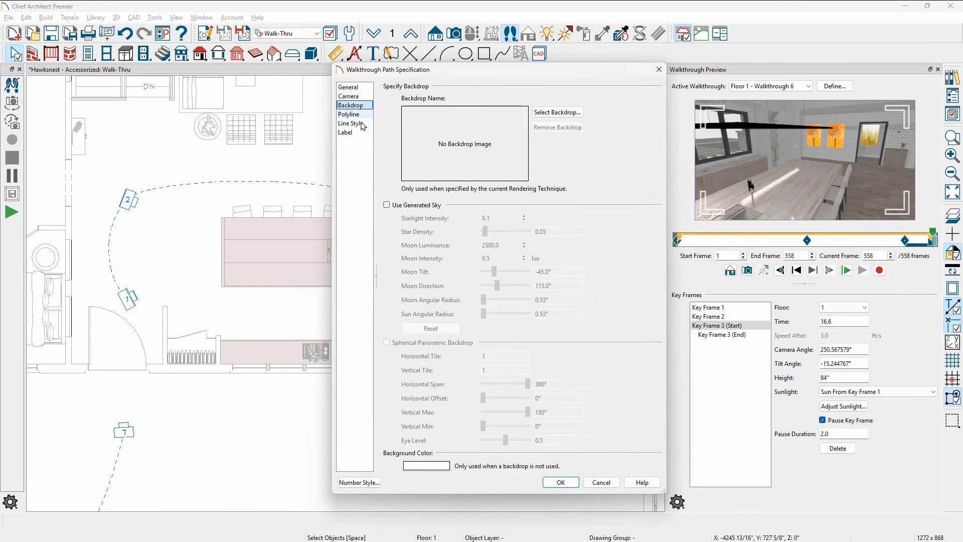
left_click(387, 205)
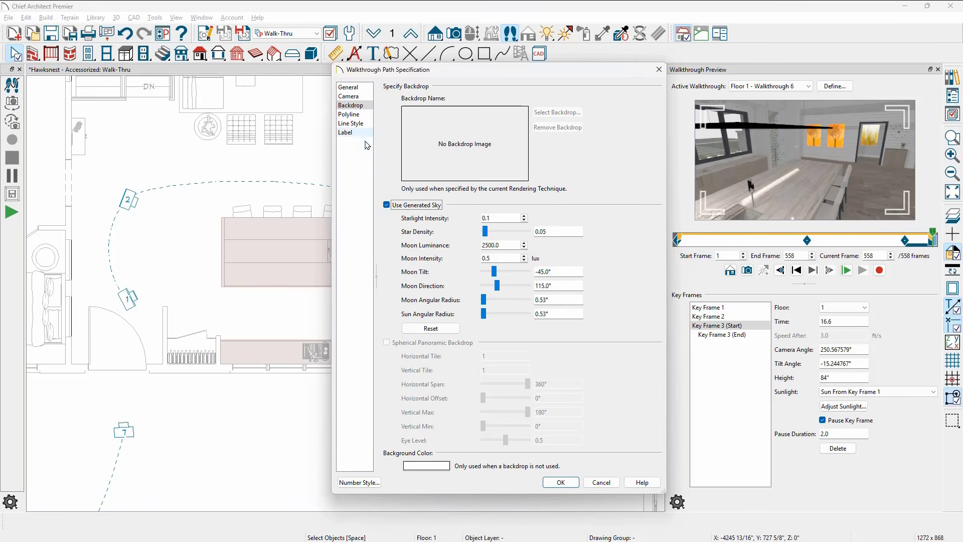
left_click(569, 482)
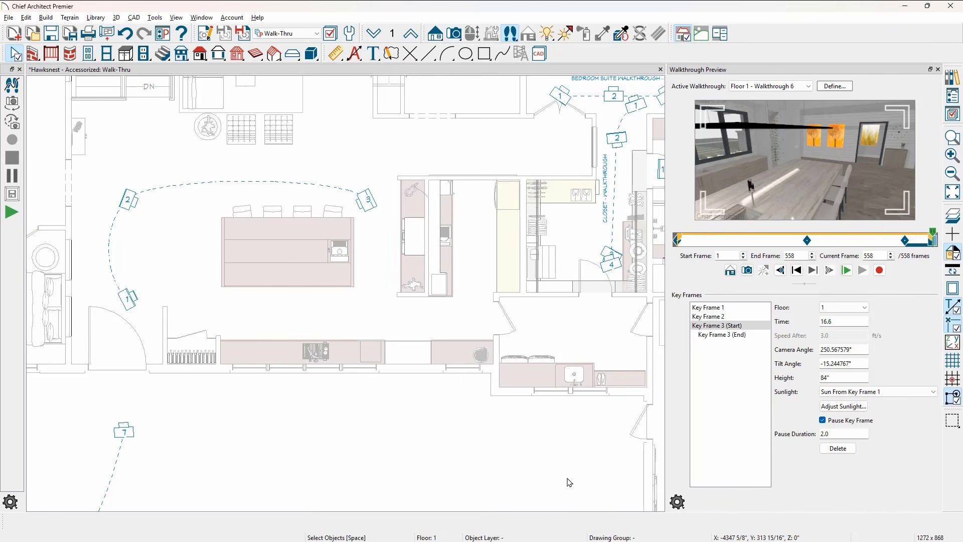
- Create a camera view from the current walkthrough preview frame and set its rendering technique to Physically Based
left_click(713, 326)
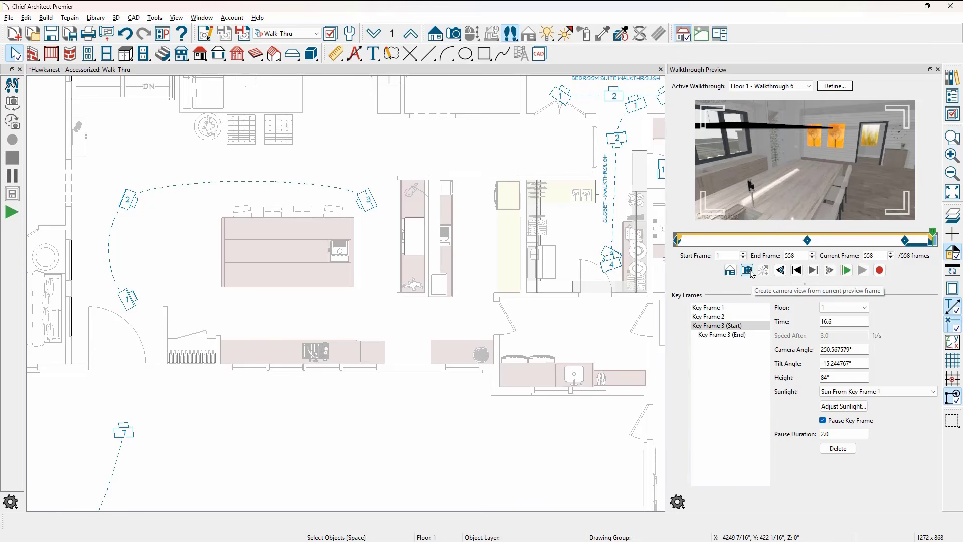
left_click(748, 271)
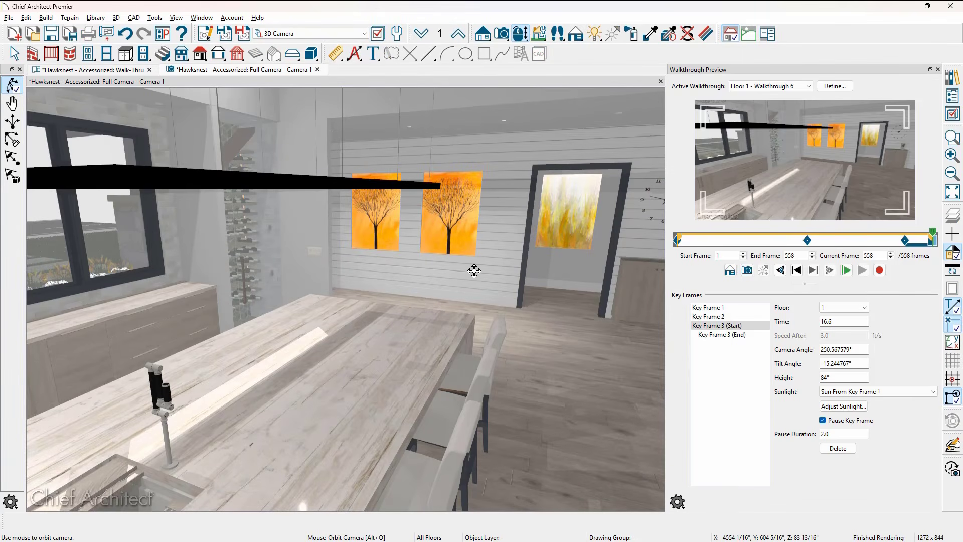
left_click(206, 33)
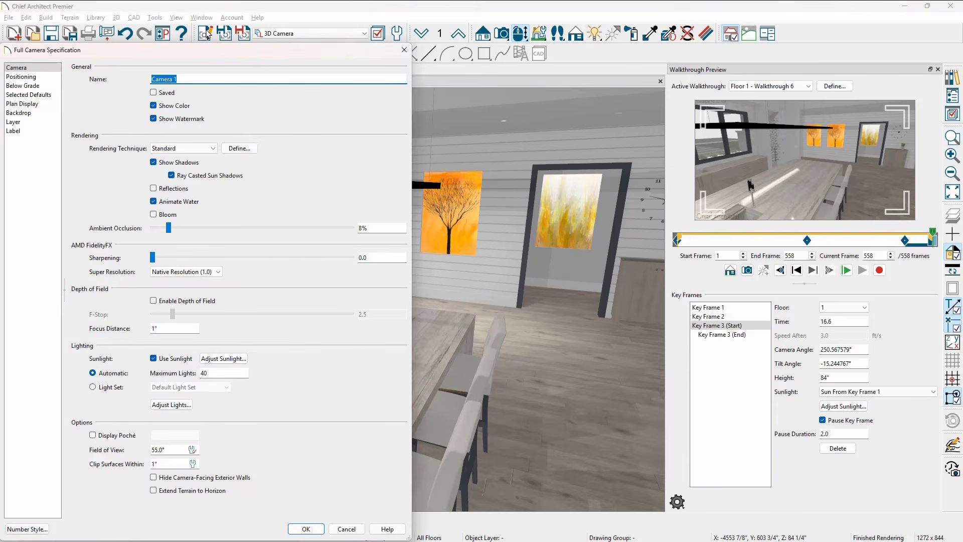
left_click(211, 148)
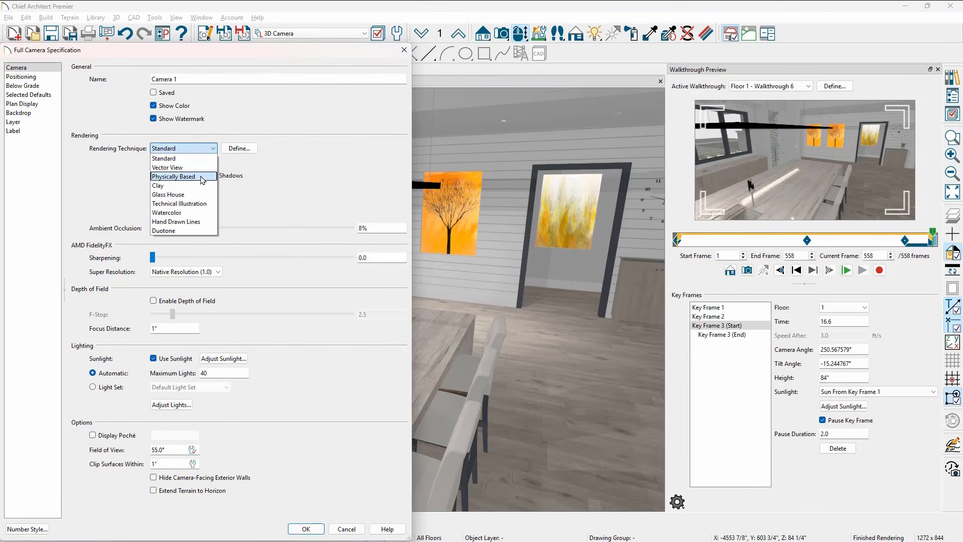
left_click(203, 177)
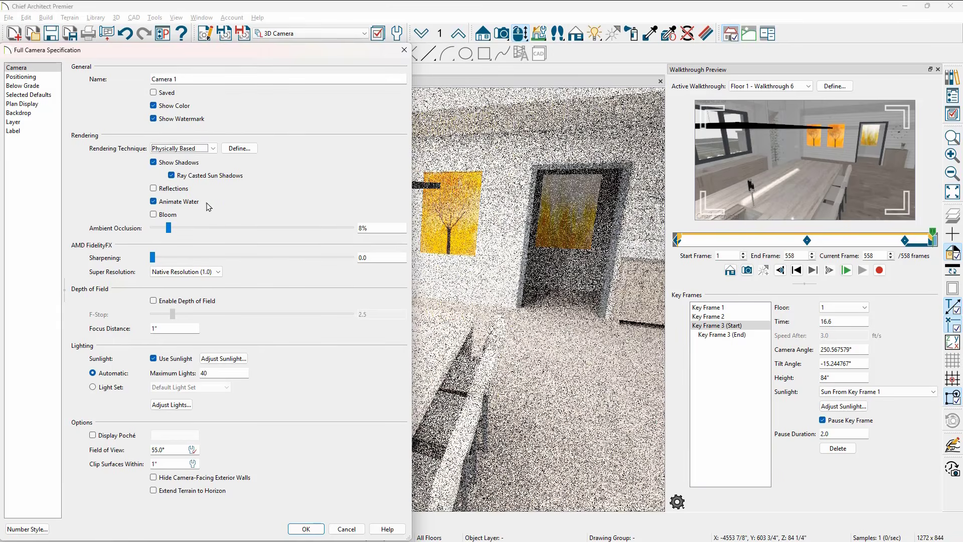
- Switch the new camera's sunlight from the generic sun to the 10:00 AM 7/4/2025 sun angle
left_click(236, 360)
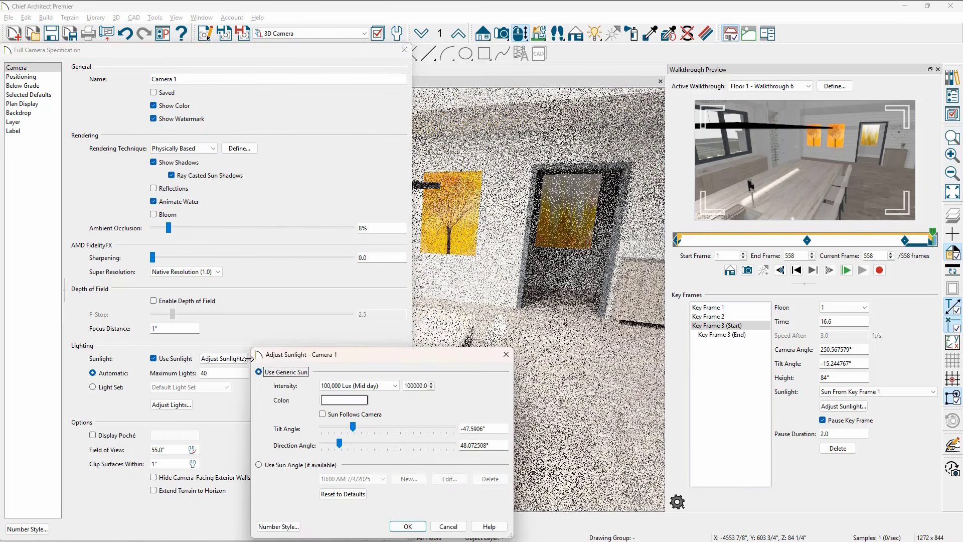
left_click(267, 466)
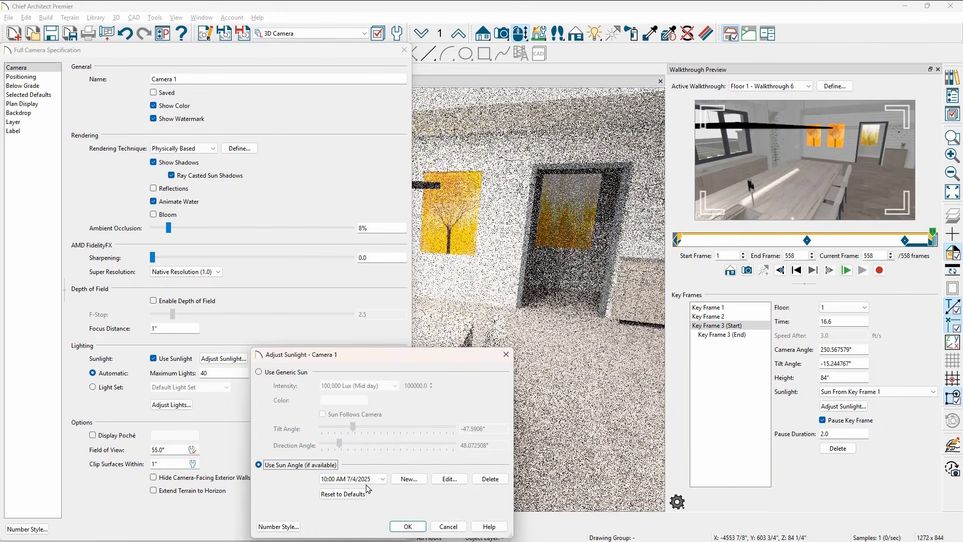
left_click(407, 526)
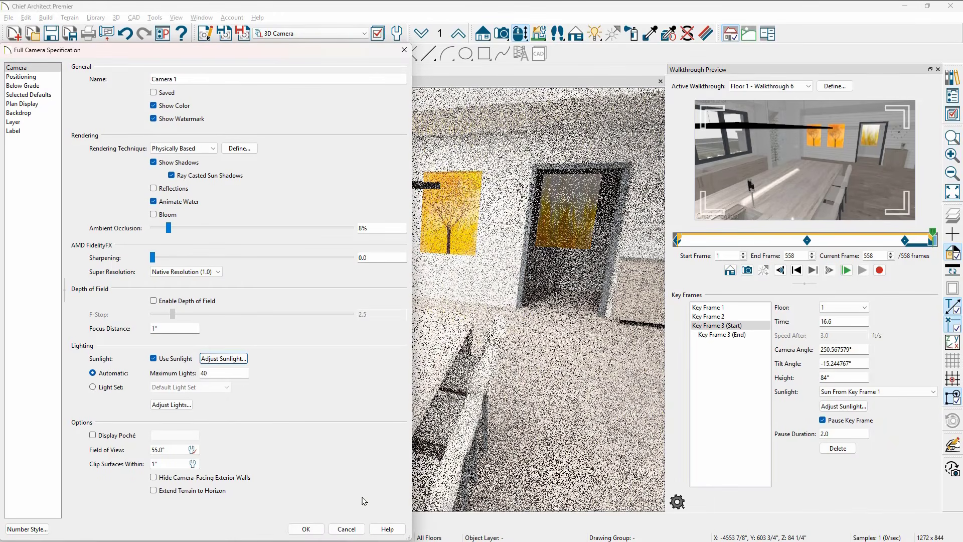
- Assign the Kitchen-Living light set to the camera, review its light sources sorted by on state, and apply the camera settings
left_click(170, 405)
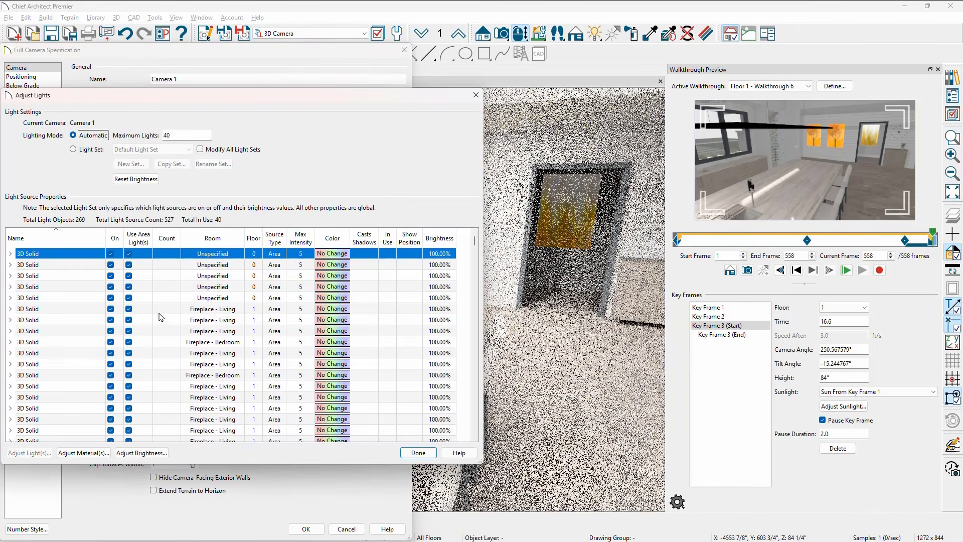
left_click(81, 153)
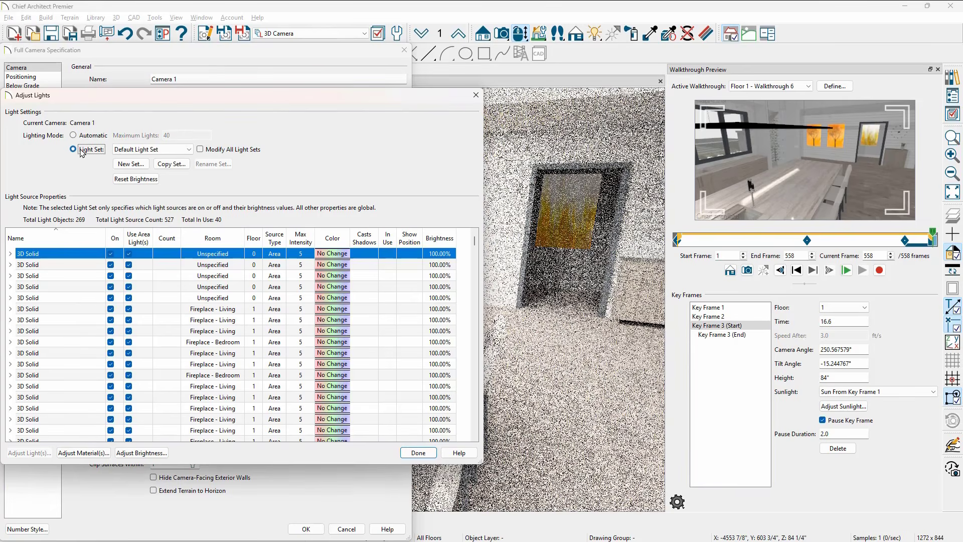
left_click(161, 150)
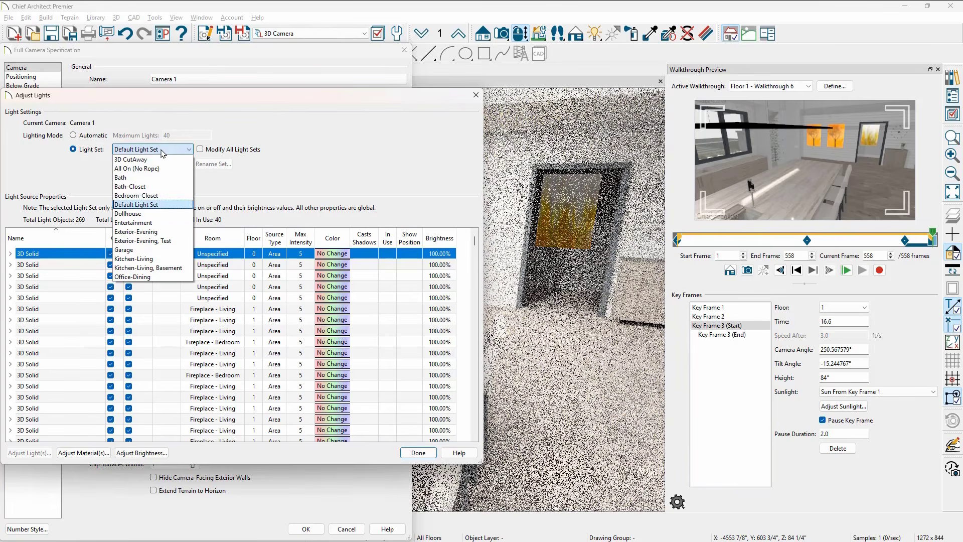
left_click(157, 259)
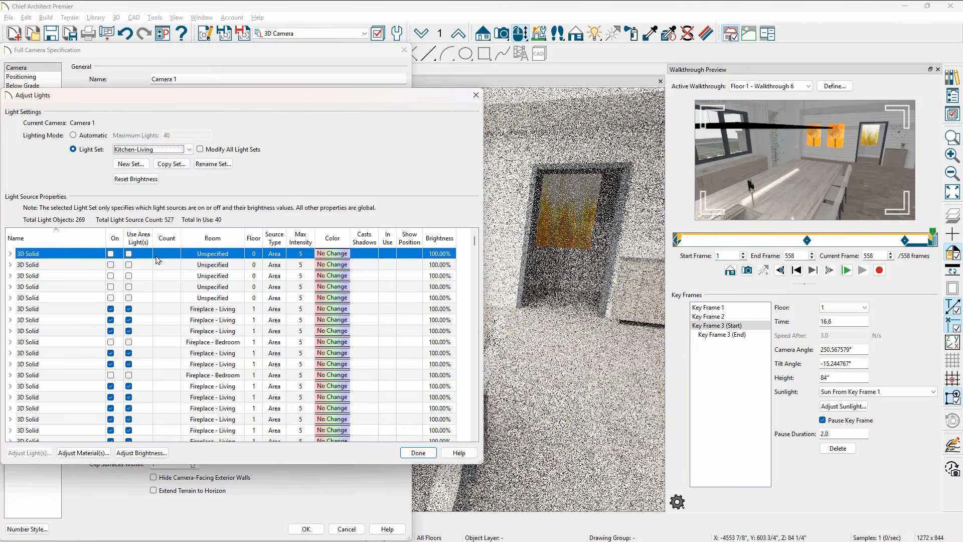
left_click(115, 237)
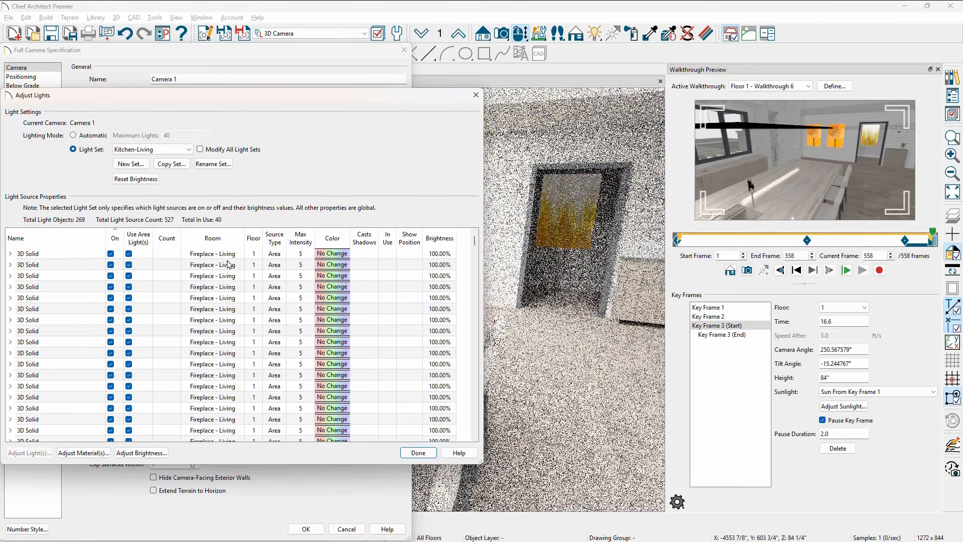
scroll(269, 323, "down", 5)
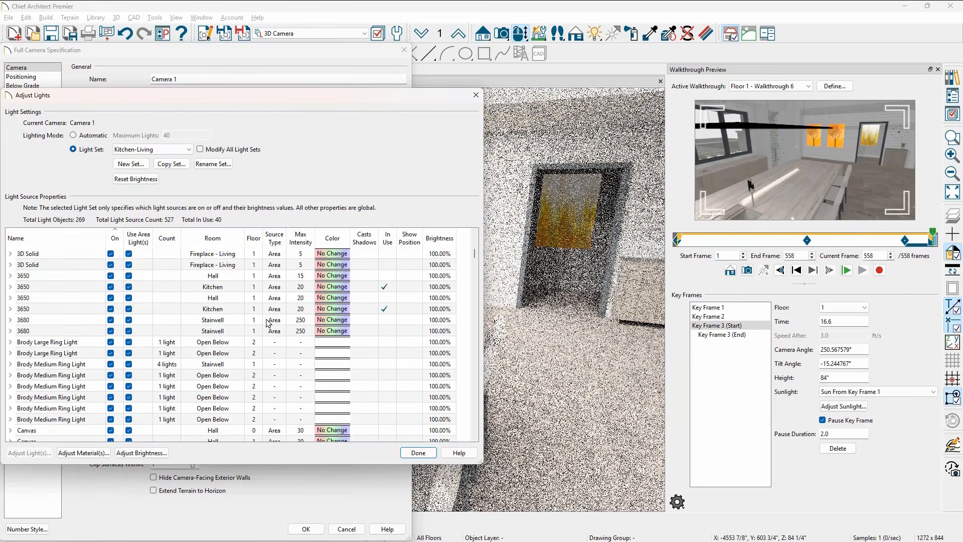
scroll(267, 323, "down", 6)
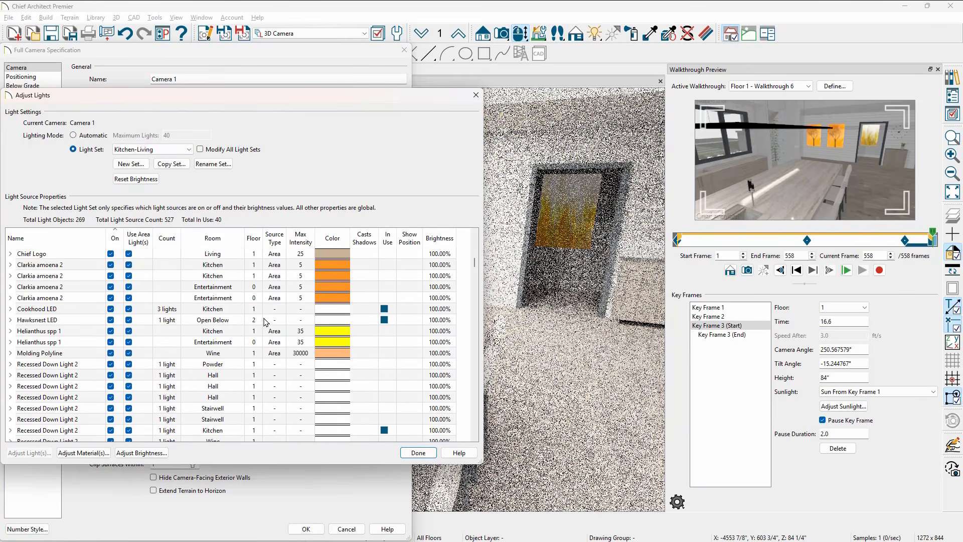
scroll(266, 321, "down", 5)
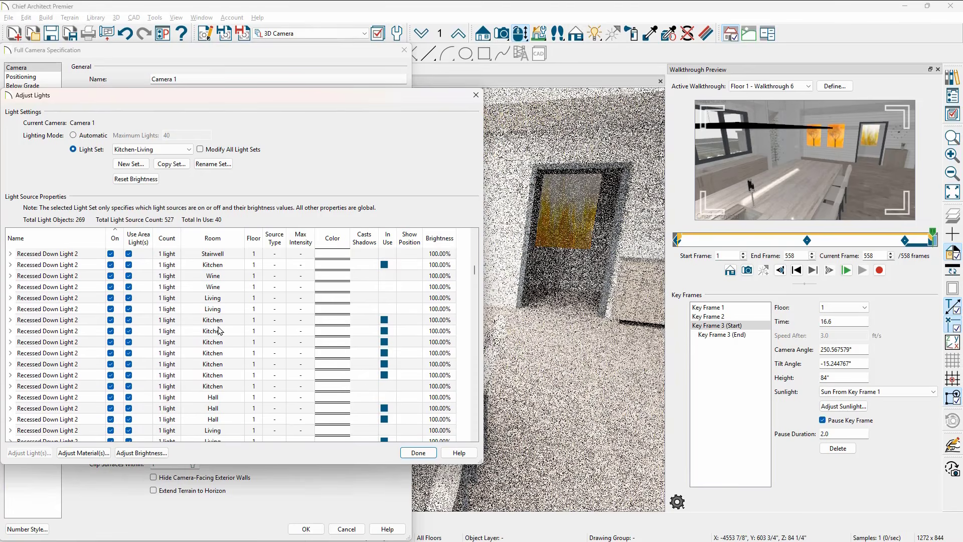
left_click(417, 454)
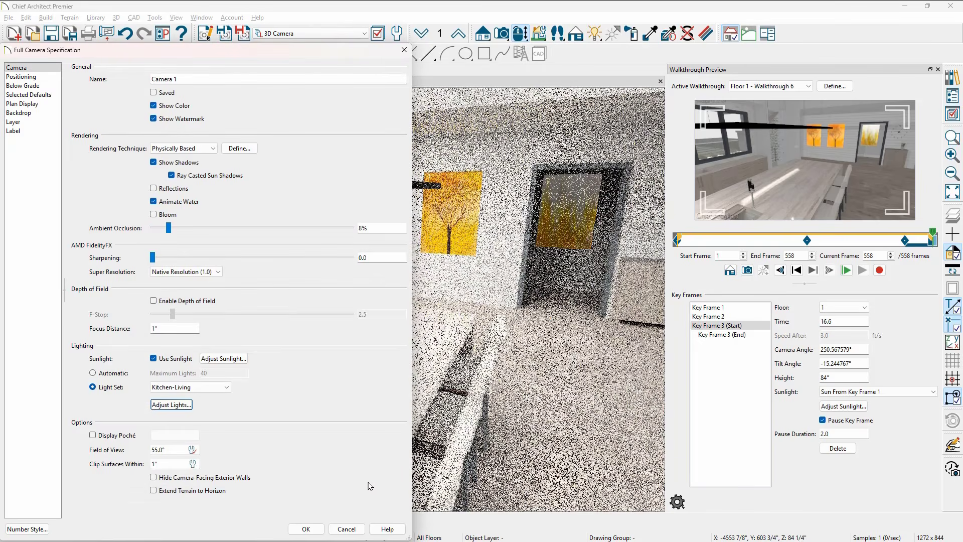
left_click(306, 529)
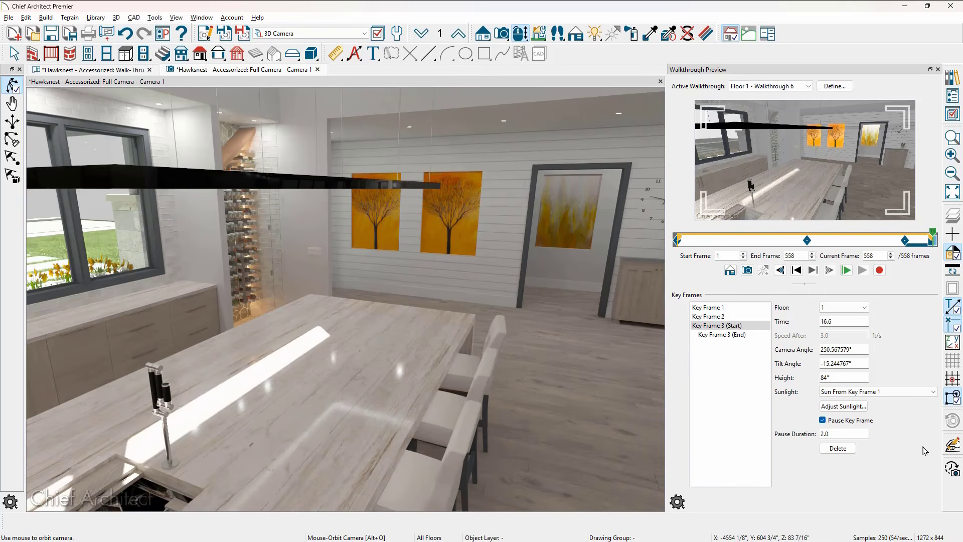
left_click(954, 447)
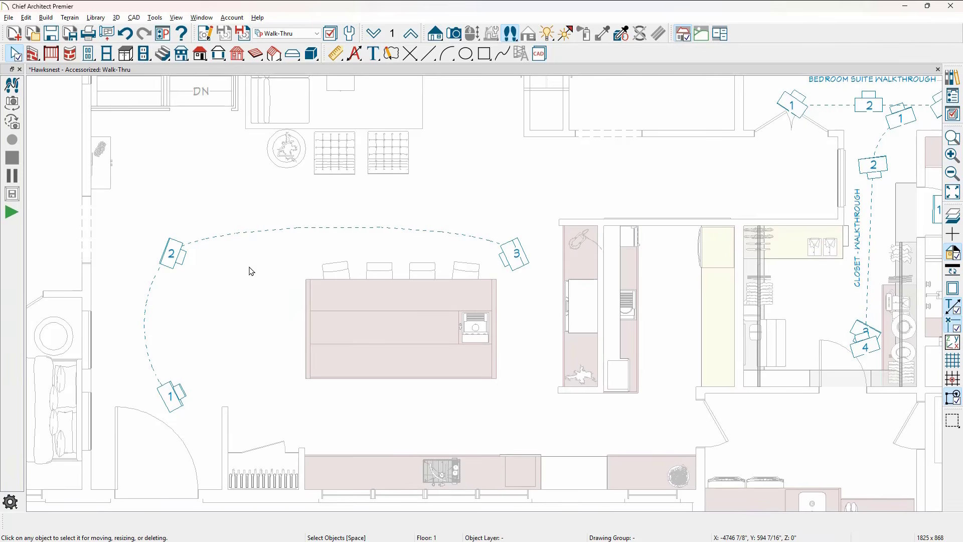
- Delete the walkthrough path around the kitchen island and draw a connected vertical, diagonal and horizontal CAD line in its place
left_click(268, 234)
key("Delete")
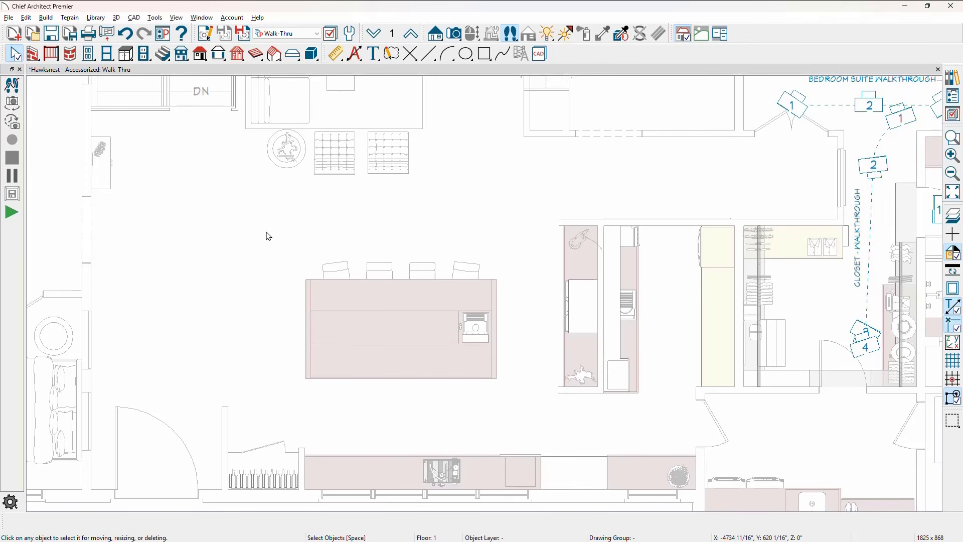
left_click(429, 53)
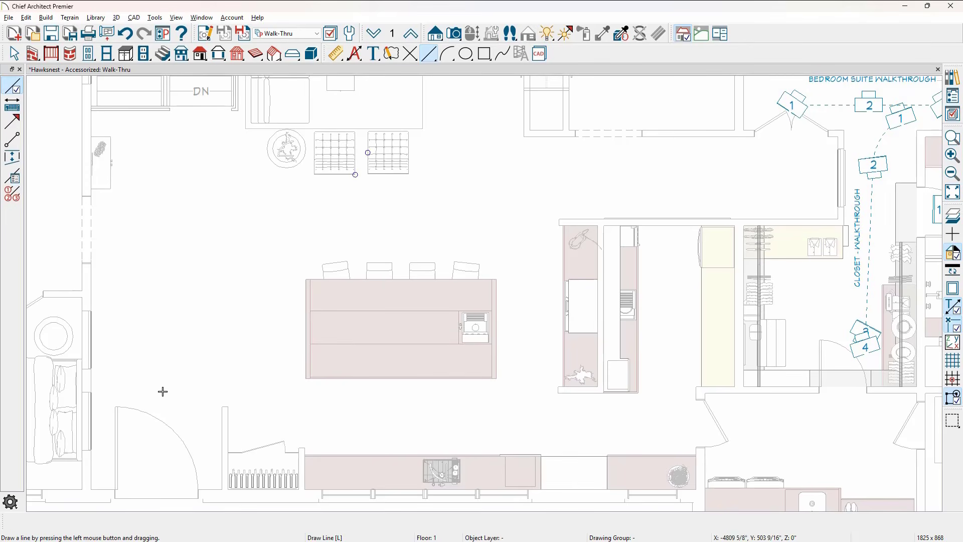
mouse_move(162, 391)
left_mouse_down()
mouse_move(164, 308)
mouse_move(161, 317)
mouse_move(249, 228)
mouse_move(438, 215)
mouse_move(504, 222)
left_mouse_up()
key("space")
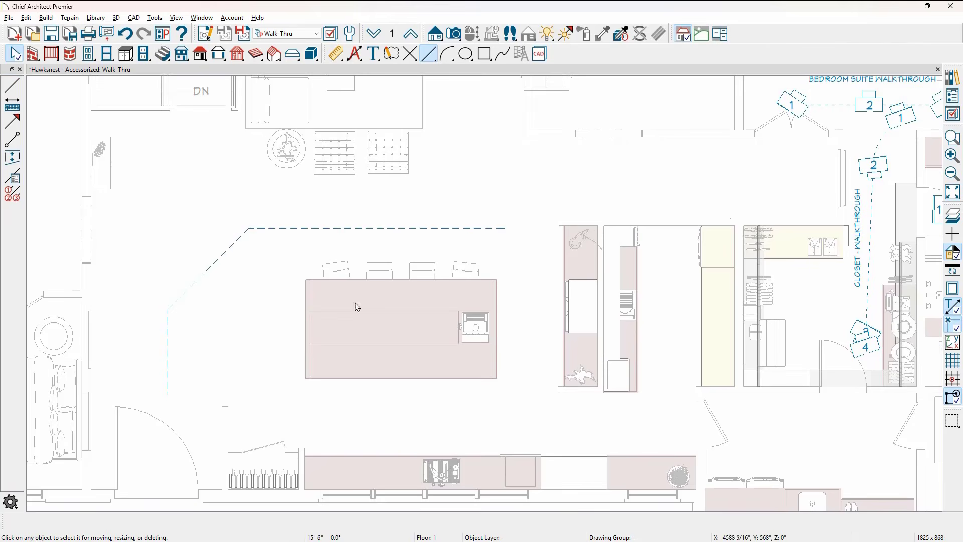
- Convert the diagonal polyline segment near the island into an arc tangent to both neighbouring segments, accepting a 93 1/4" radius
left_click(215, 277)
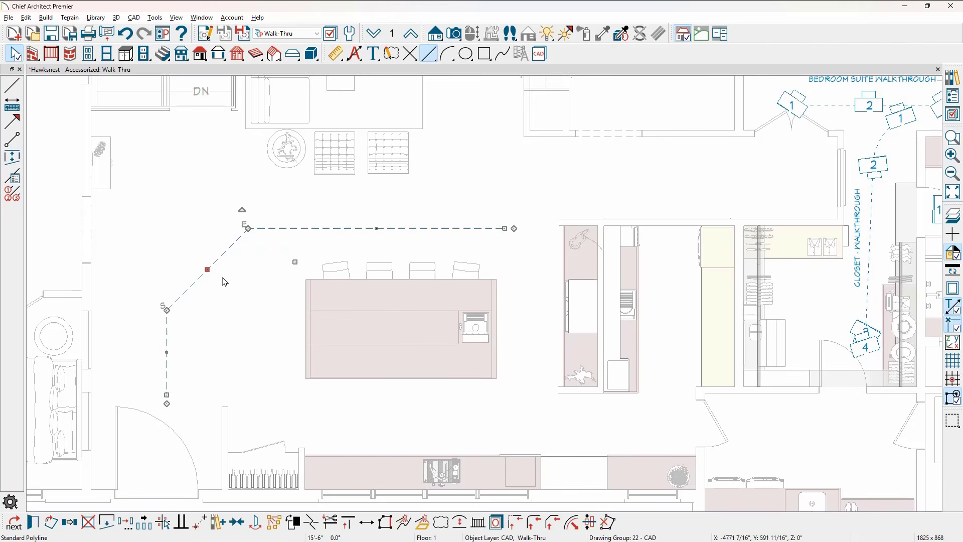
left_click(462, 523)
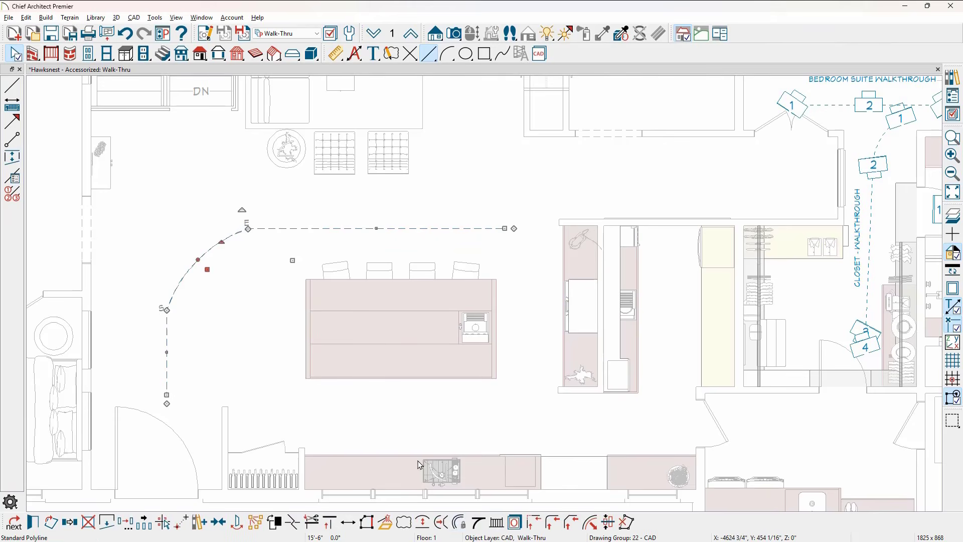
left_click(478, 522)
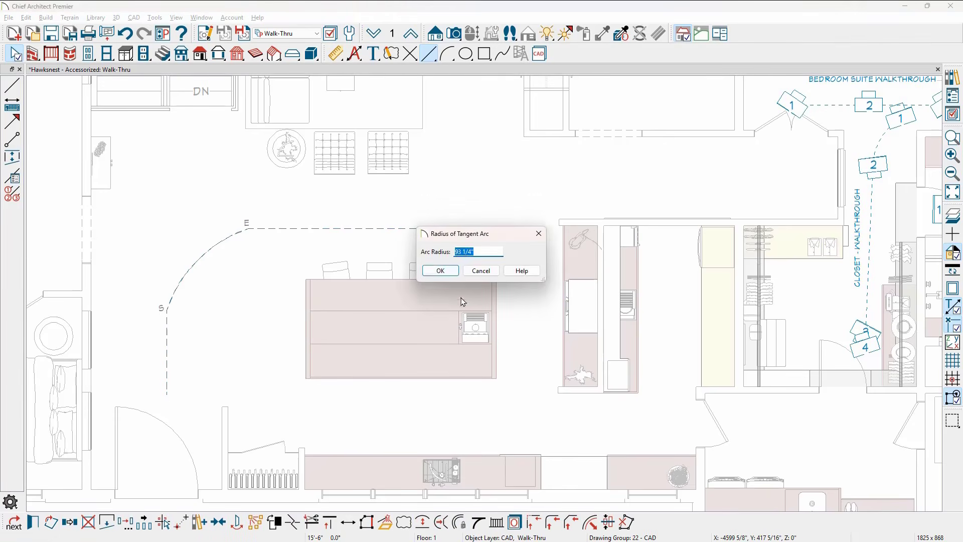
left_click(436, 271)
key("Escape")
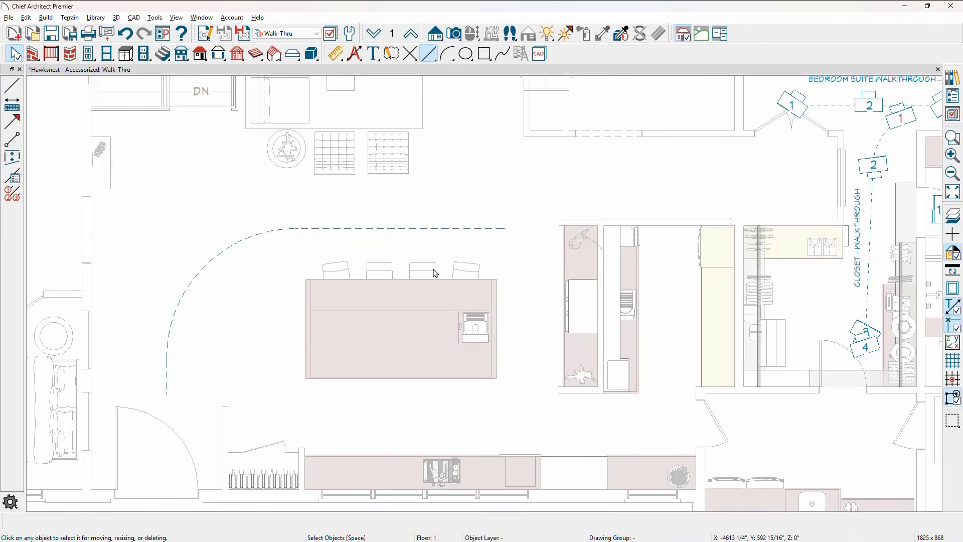
- Convert the rounded polyline to a Walkthrough Path on the Walkthrough Paths layer, accepting its default camera specification
left_click(428, 230)
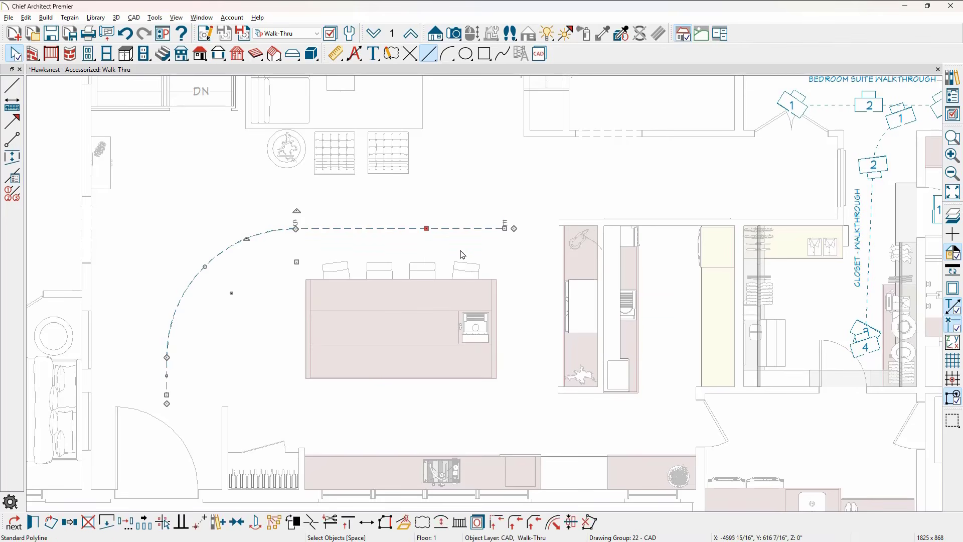
left_click(404, 523)
left_click_drag(596, 216, 594, 336)
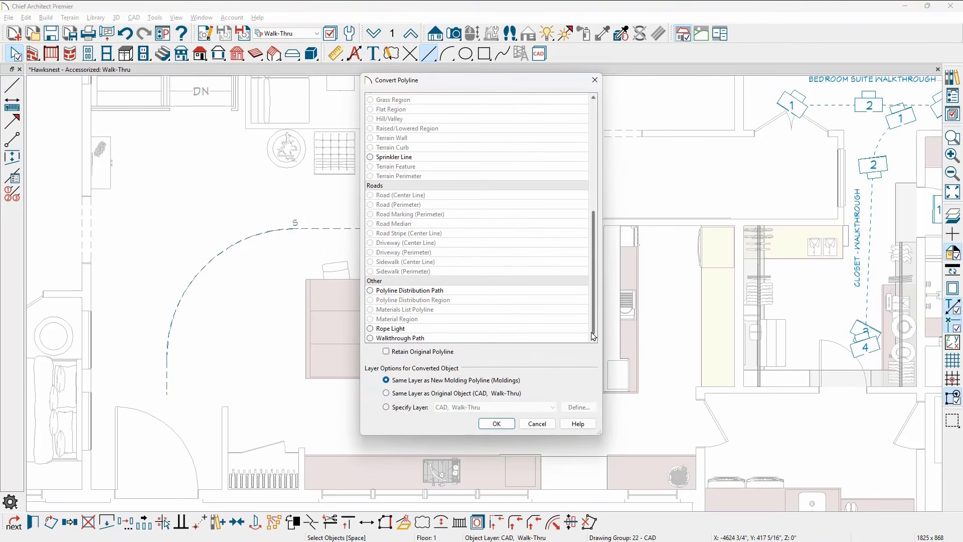
left_click(379, 338)
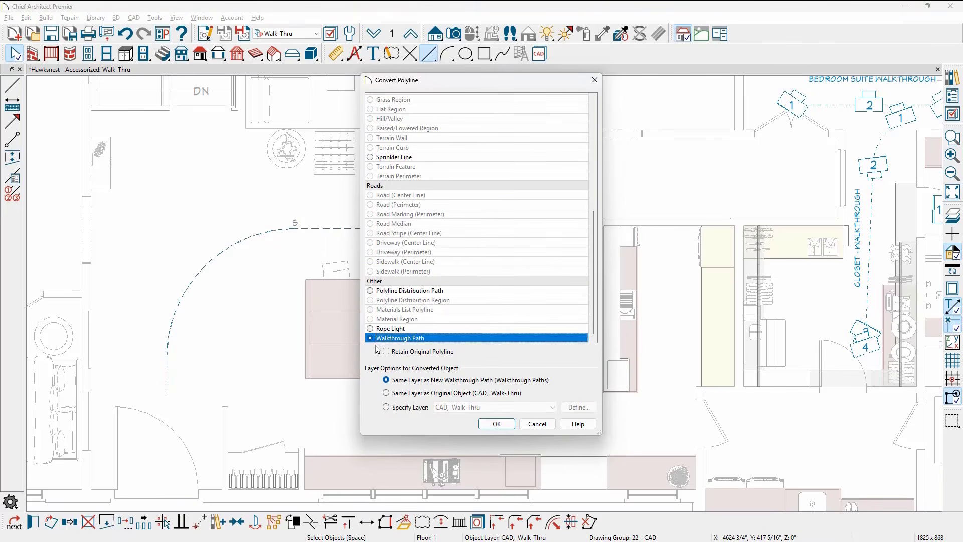
left_click(496, 424)
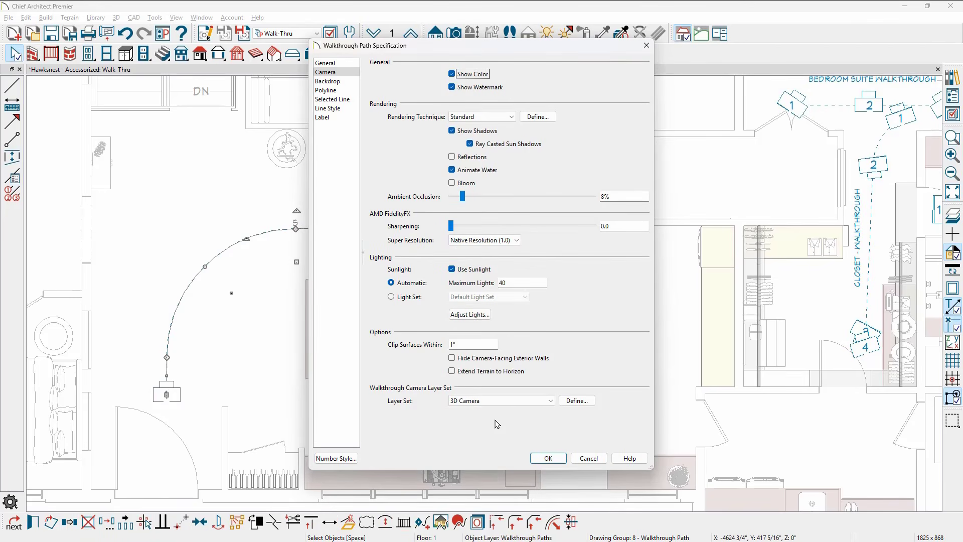
left_click(546, 460)
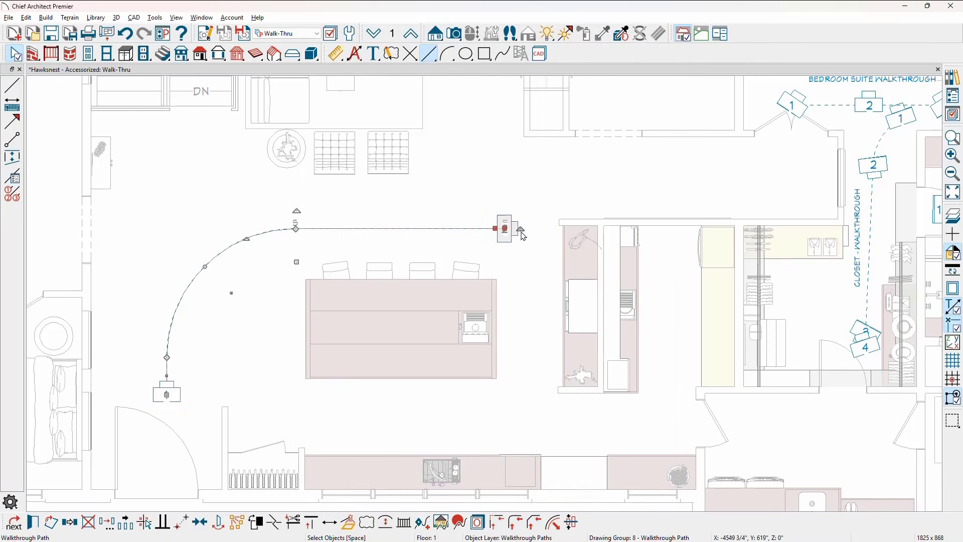
- Rotate the path's last key frame towards the island and add a key frame where the arc meets the horizontal segment
left_click_drag(522, 235, 527, 279)
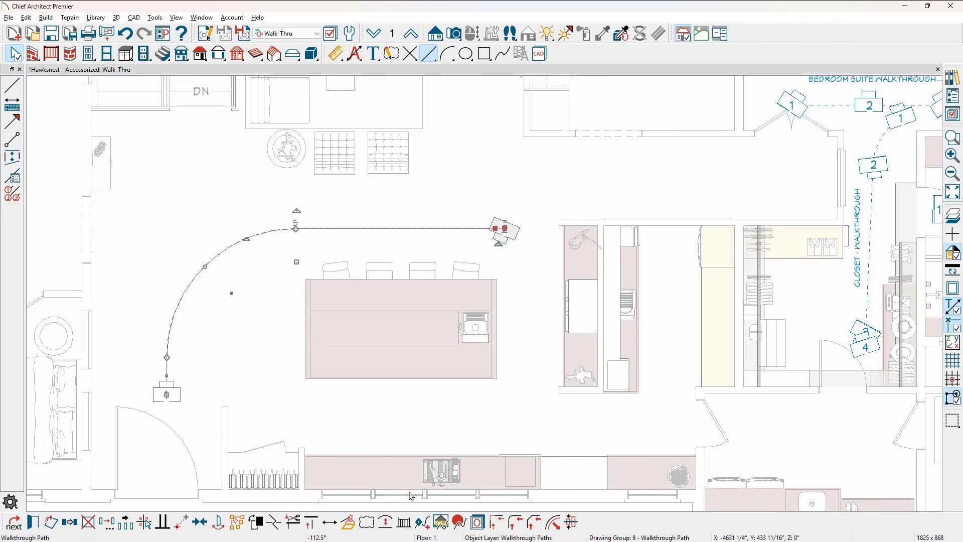
left_click(421, 522)
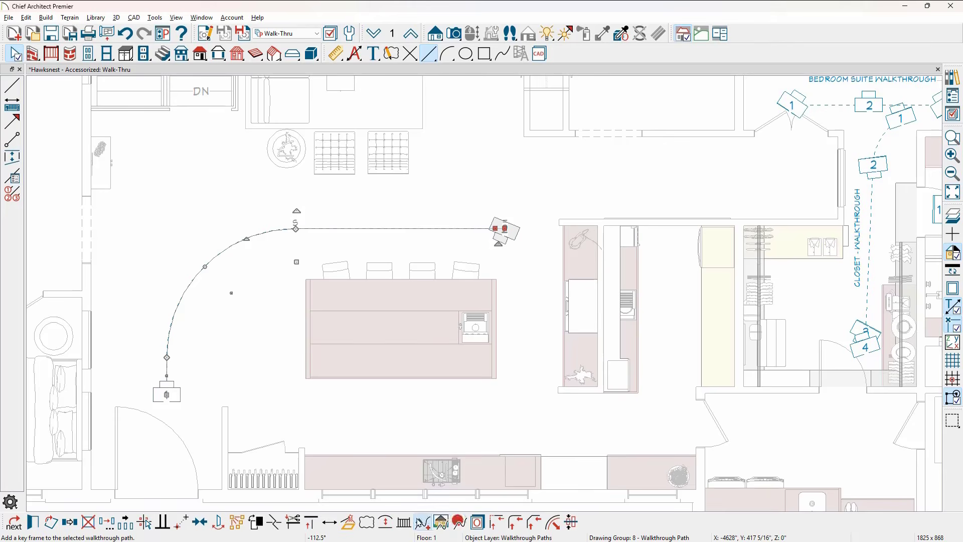
left_click(290, 227)
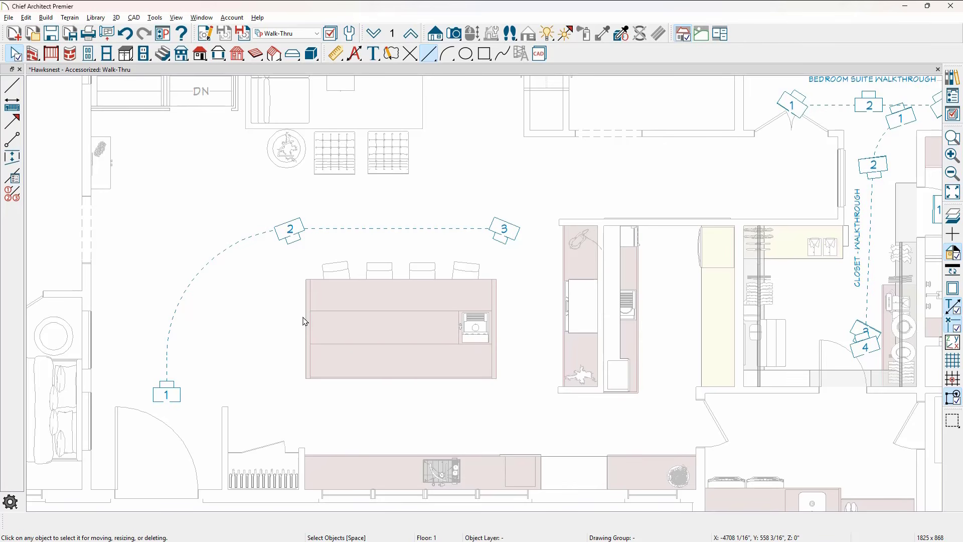
- Create a full camera view of the house from the front lawn near the large circular path, looking towards the building
scroll(416, 212, "down", 8)
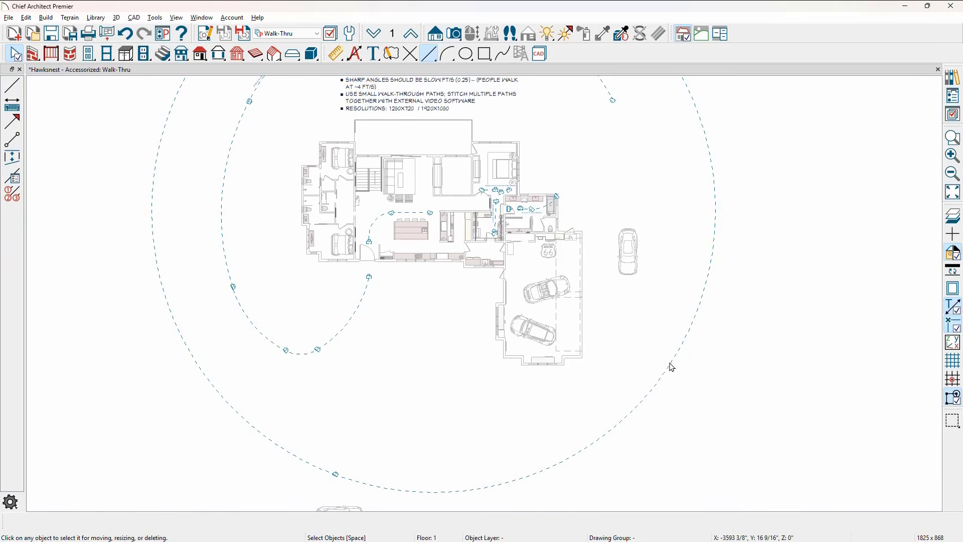
scroll(672, 366, "down", 1)
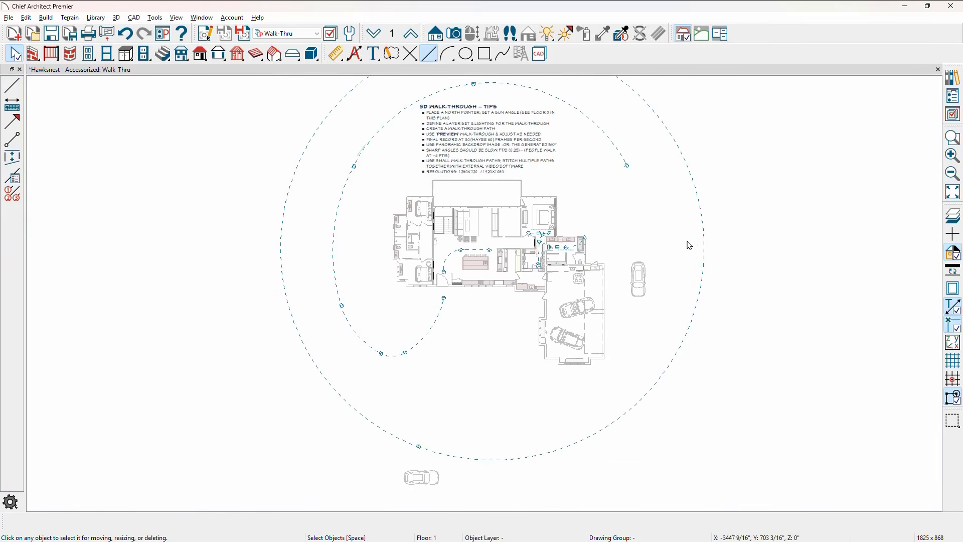
middle_click_drag(692, 223, 696, 266)
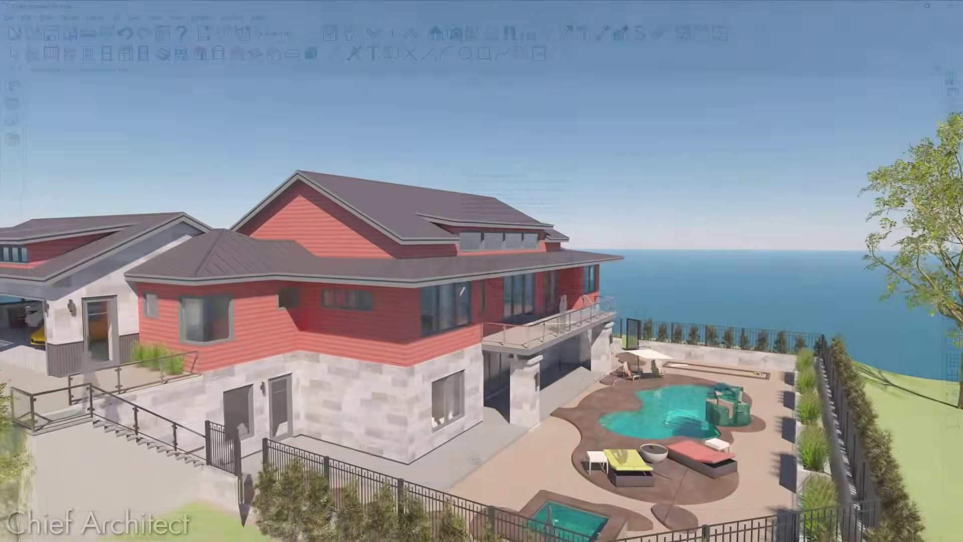
left_click_drag(520, 470, 518, 356)
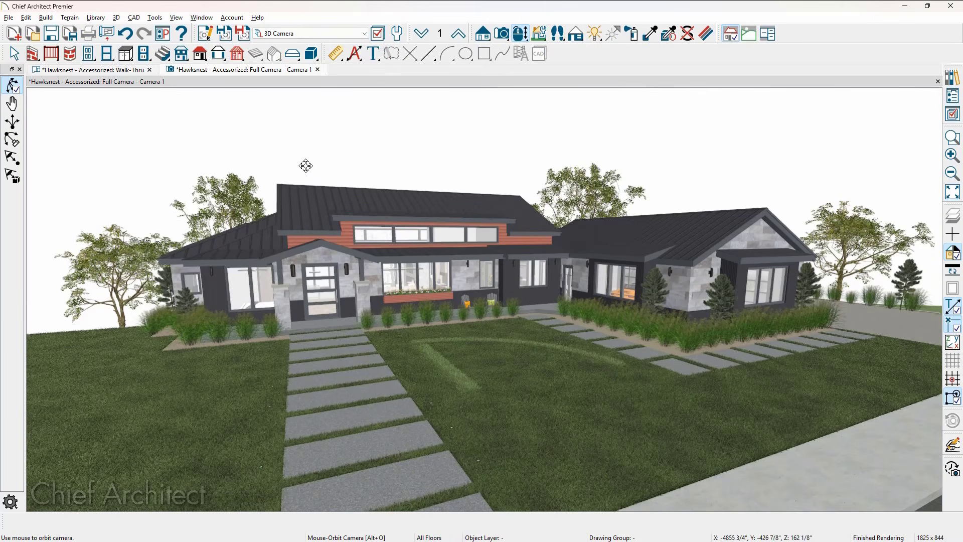
- Return to the Walk-Thru plan, move the full camera's focal point to the middle of the house and create a walkthrough path orbiting it
left_click(121, 70)
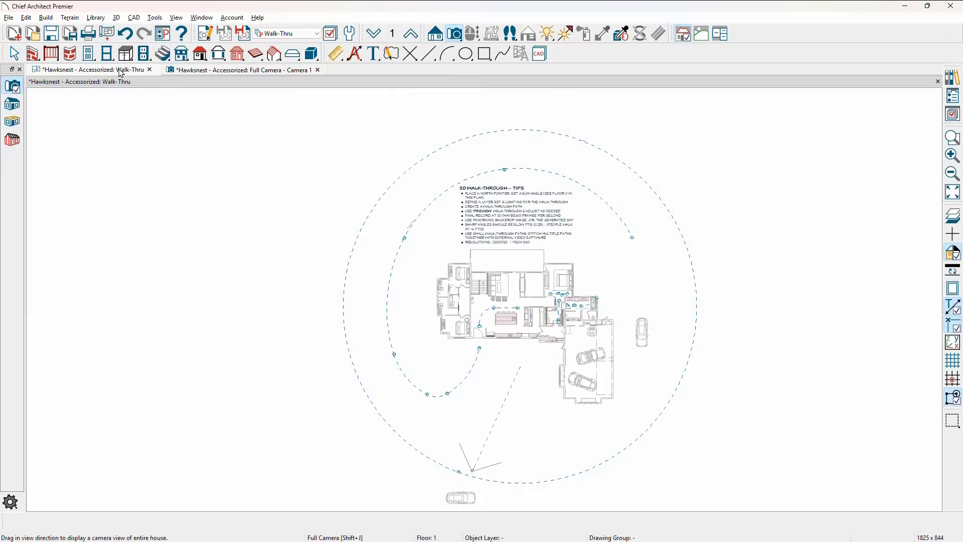
key("space")
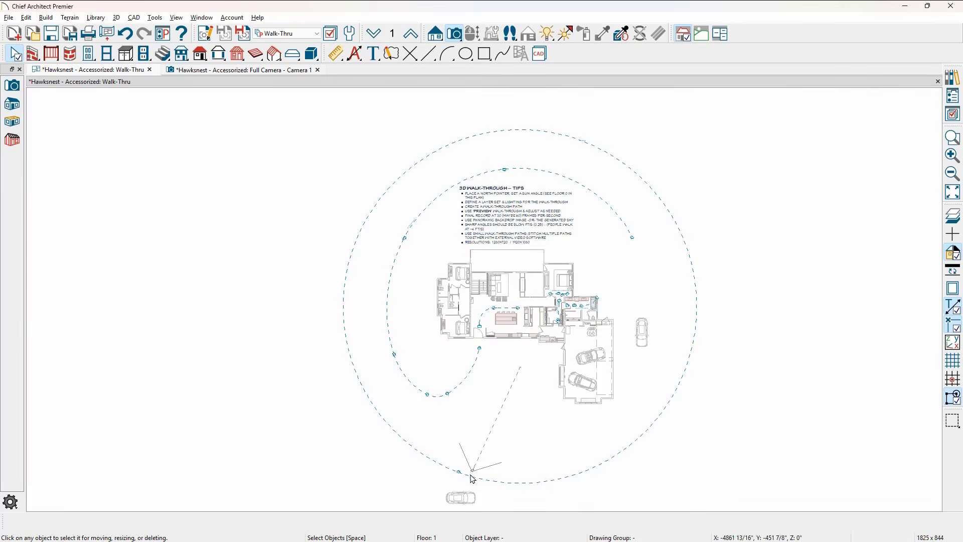
left_click(475, 473)
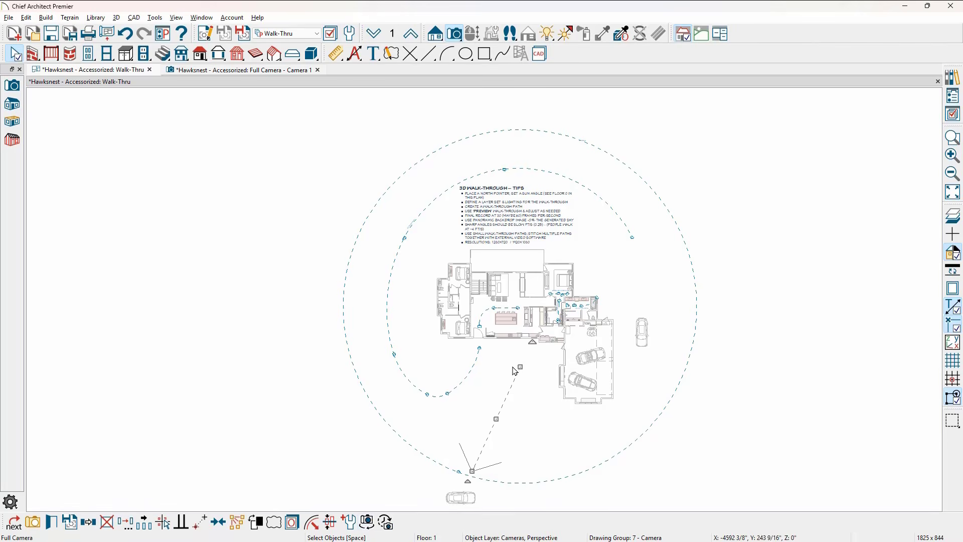
left_click_drag(520, 367, 524, 330)
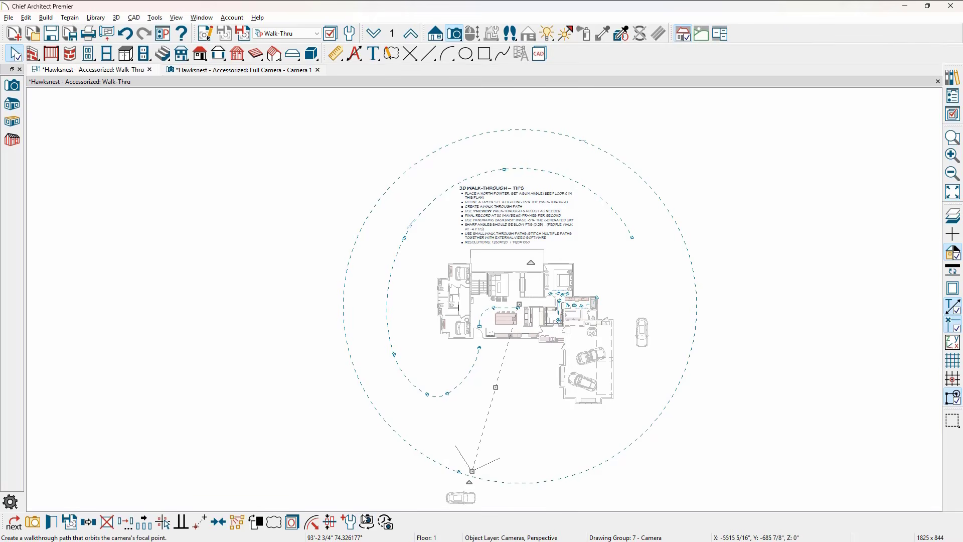
left_click(365, 522)
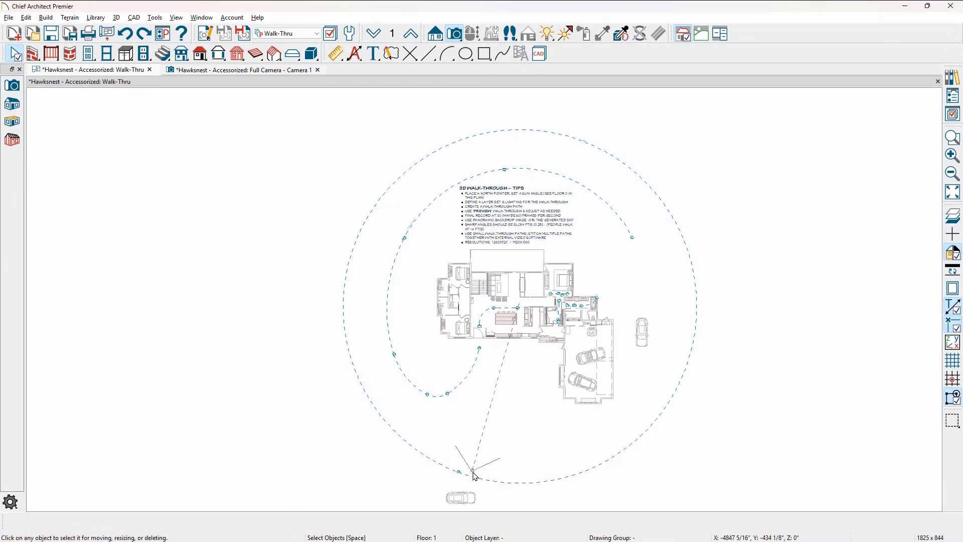
left_click(472, 471)
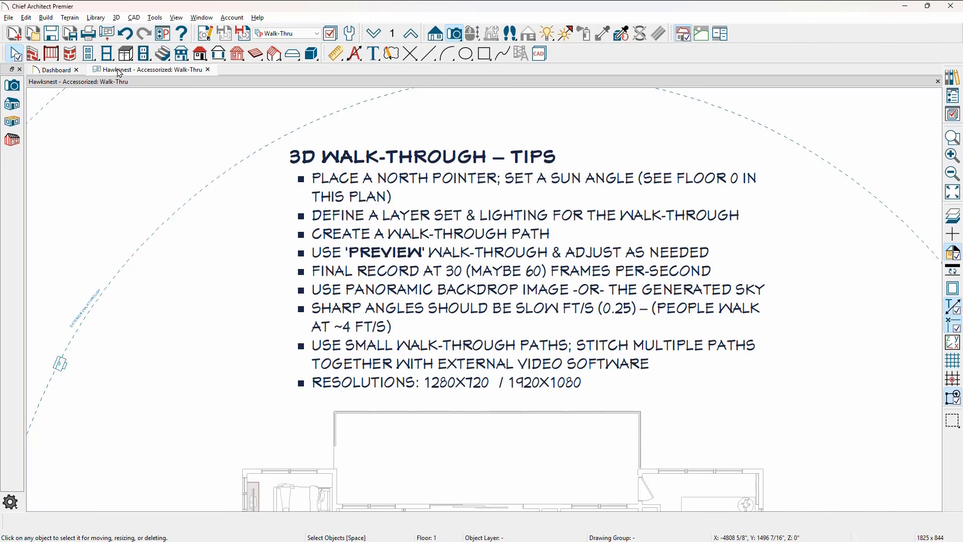
- Examine the north pointer, the summer and winter sun angles, and the generated shadows on floor 0
left_click(372, 34)
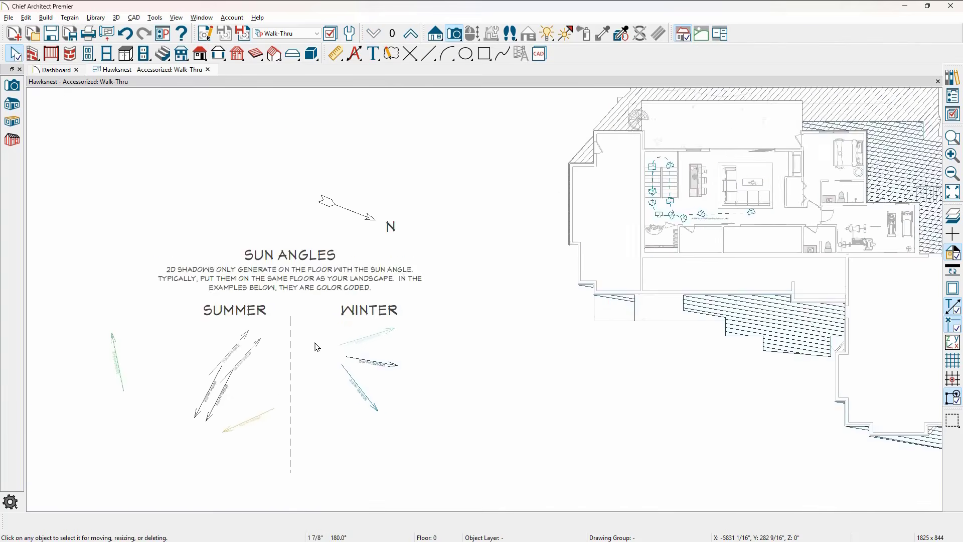
middle_click_drag(317, 347, 371, 306)
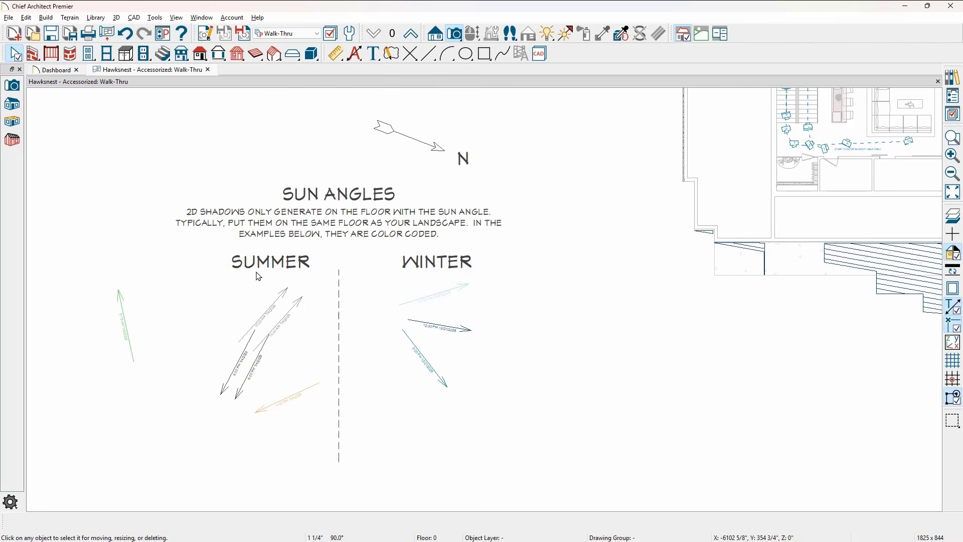
scroll(259, 275, "down", 3)
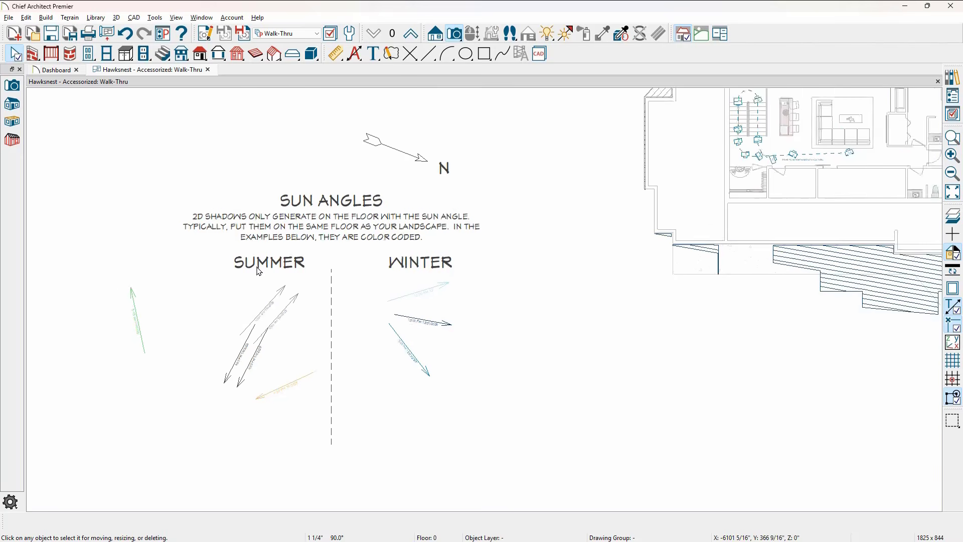
scroll(259, 271, "down", 1)
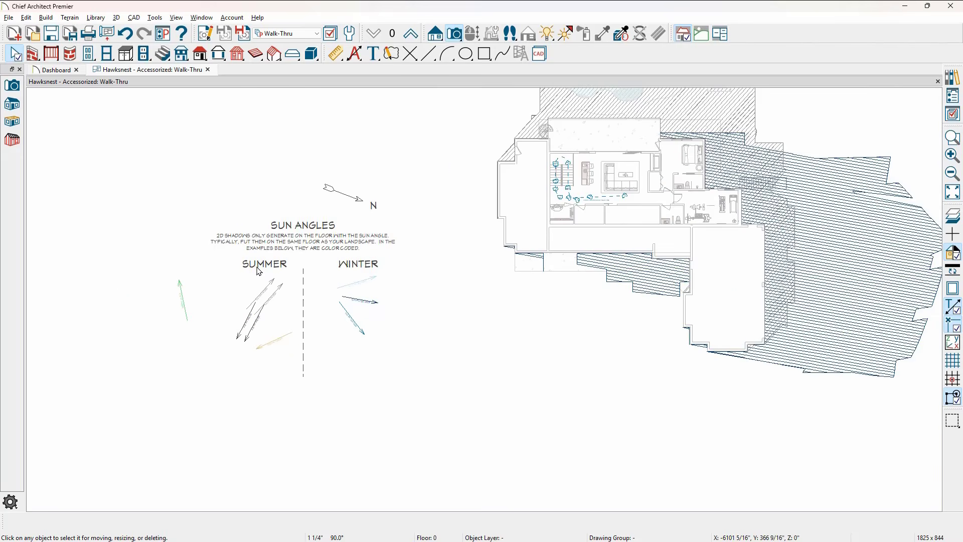
scroll(550, 206, "up", 5)
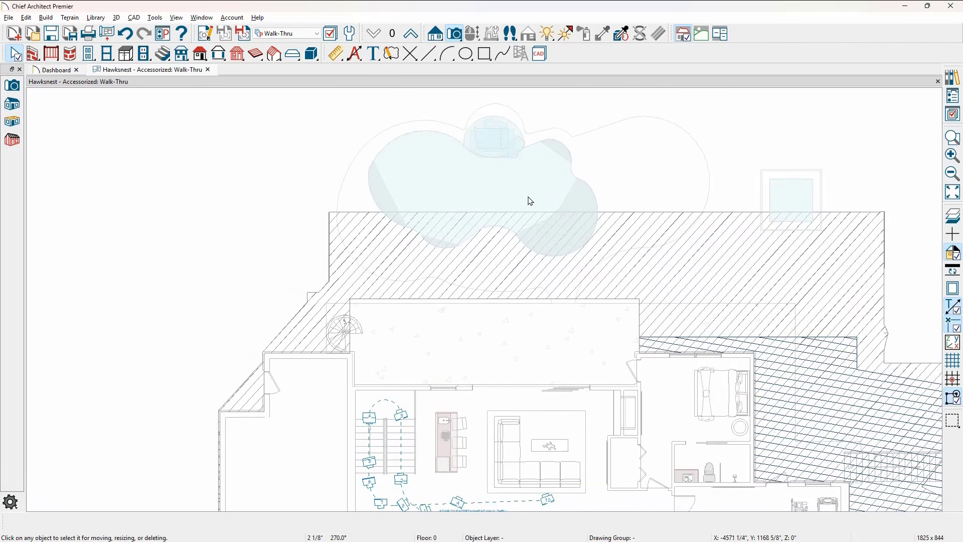
- Return to floor 1 and review the walk-through tips and the interior and exterior walkthrough paths
left_click(413, 35)
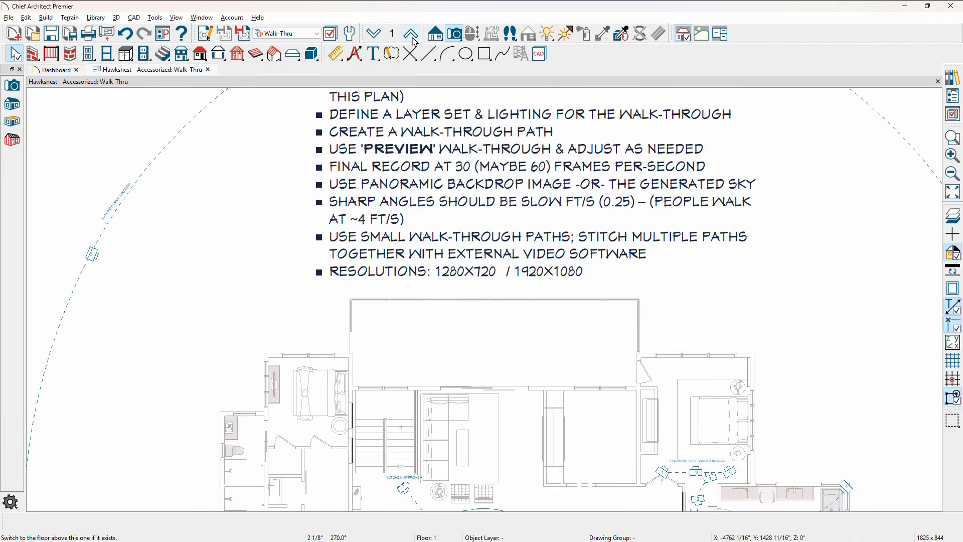
scroll(503, 197, "down", 1)
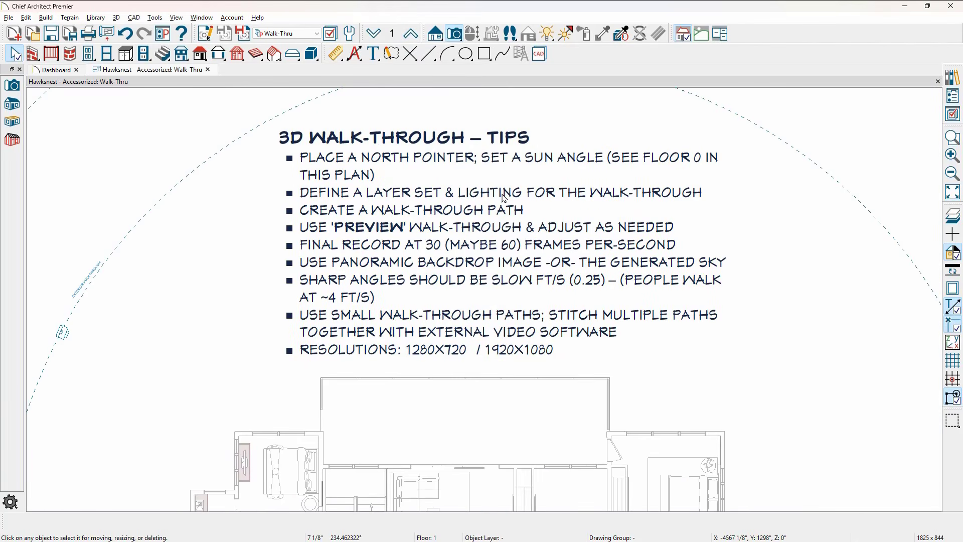
scroll(502, 195, "down", 3)
middle_click_drag(497, 243, 489, 169)
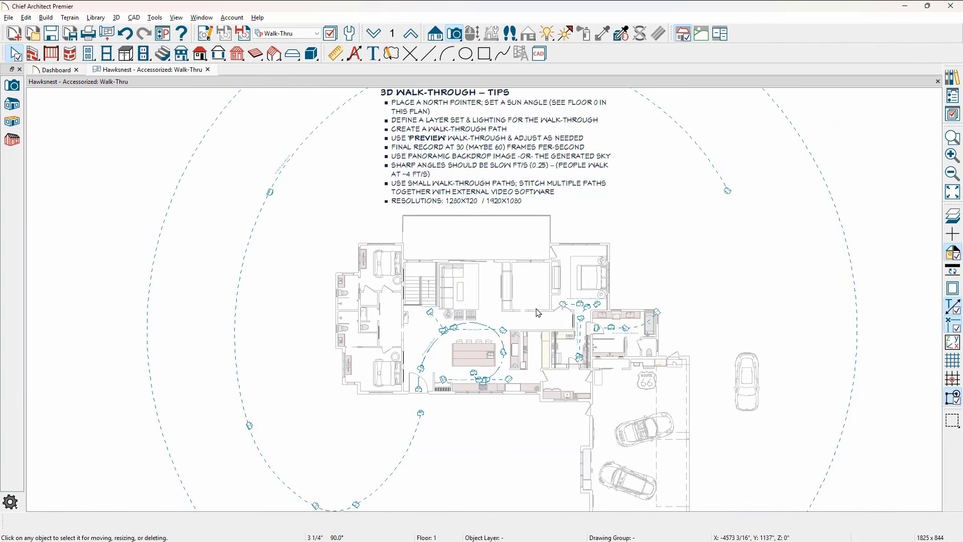
scroll(537, 312, "up", 1)
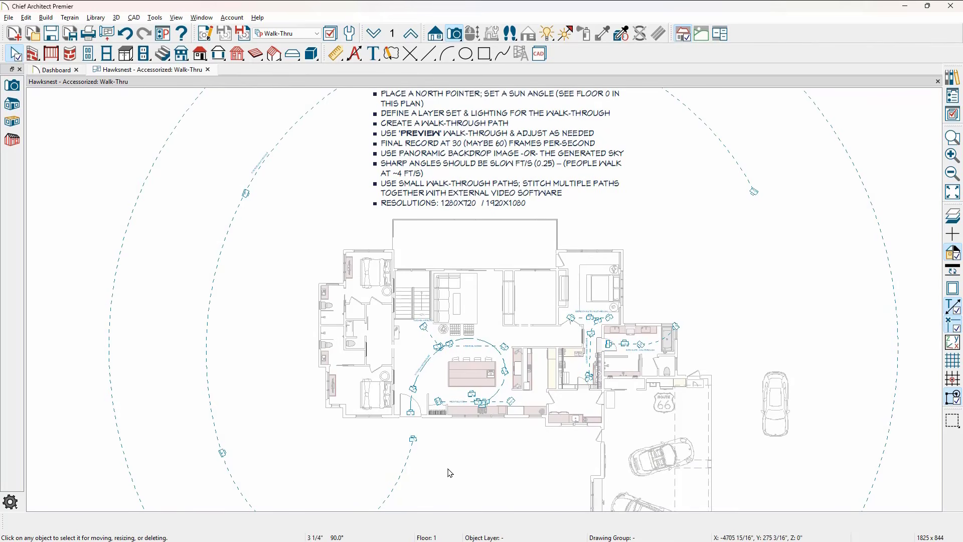
scroll(454, 369, "up", 2)
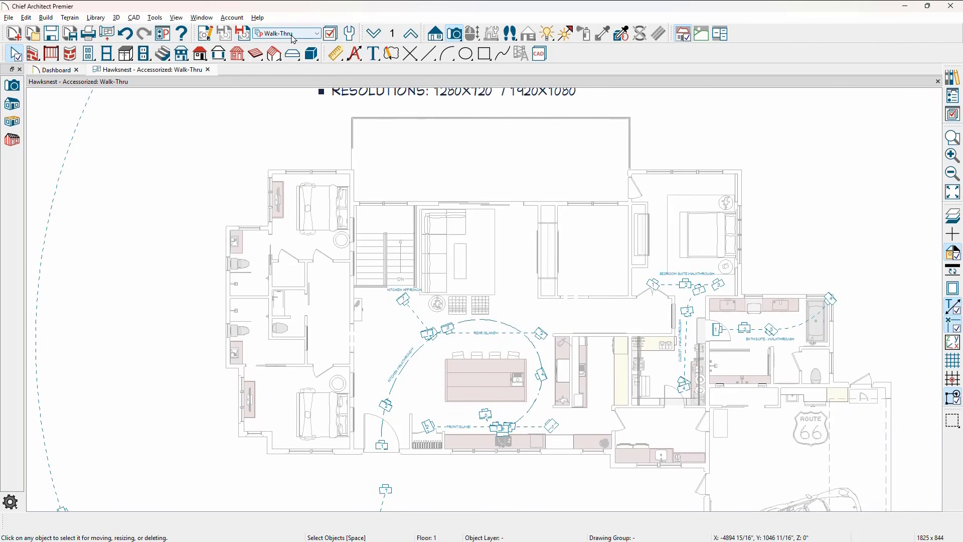
- Check the layer display options of the Walk-Thru layer set, close them, and review the 3D walk-through tips
left_click(952, 116)
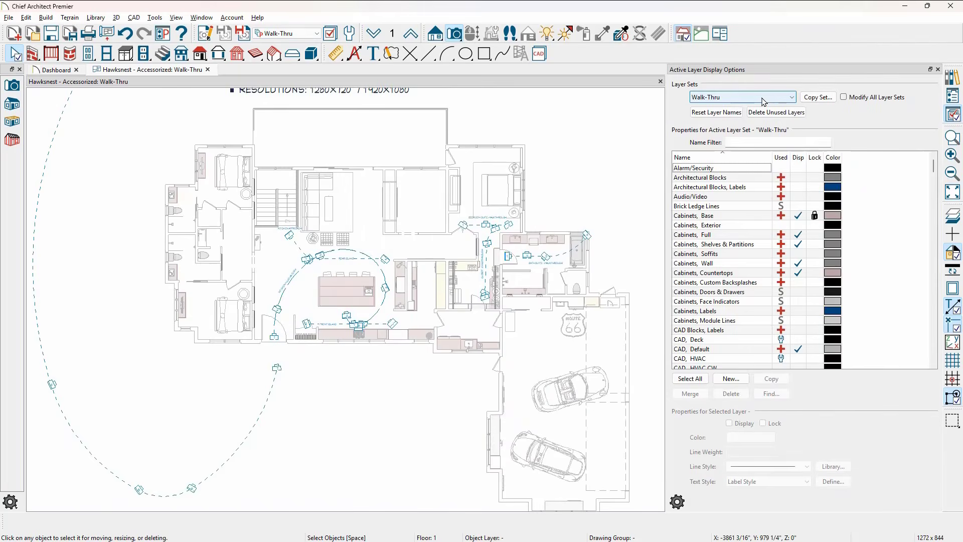
left_click(938, 70)
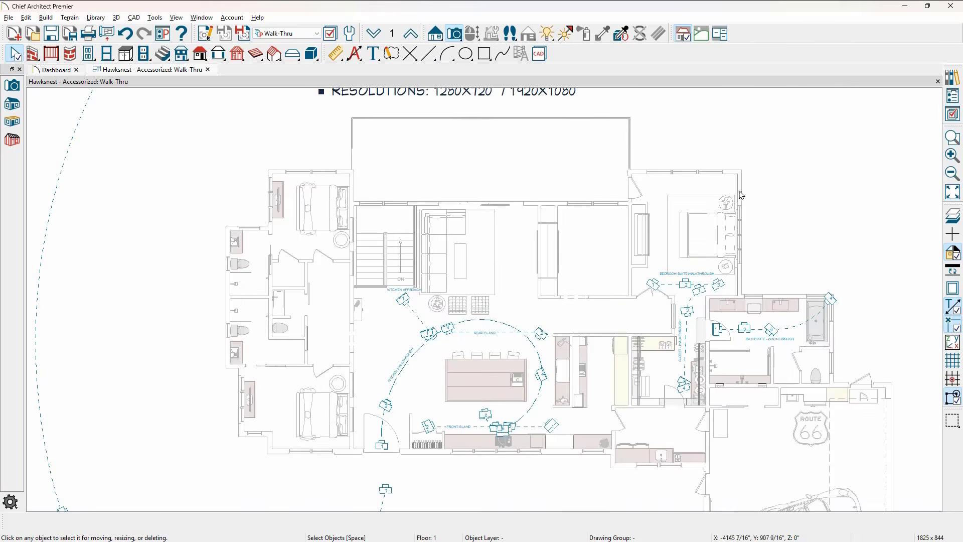
scroll(690, 224, "down", 4)
middle_click_drag(681, 235, 607, 460)
scroll(452, 286, "up", 3)
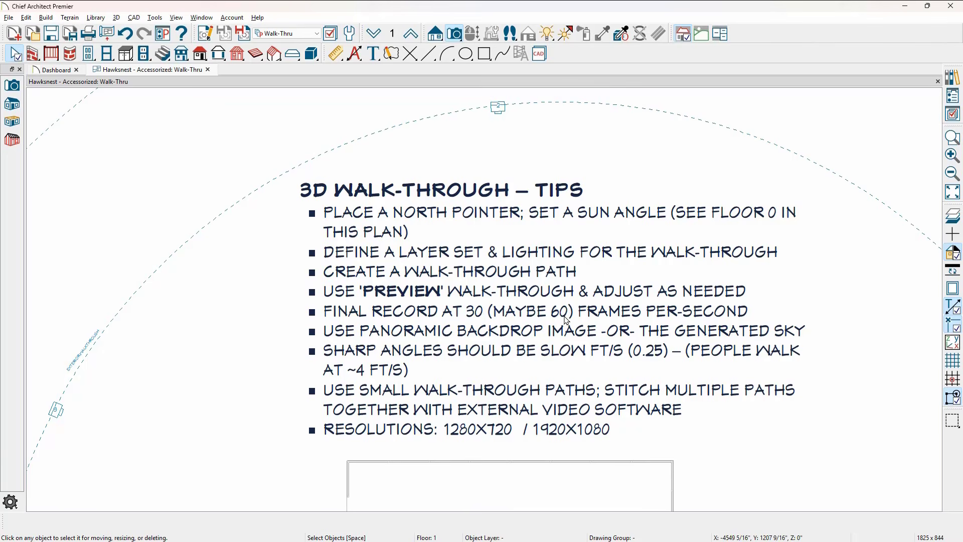
- Review the remaining walk-through tips and examine the kitchen walkthrough's sharp turns around key frames 5 to 8 near the cooktop
middle_click_drag(477, 348, 433, 297)
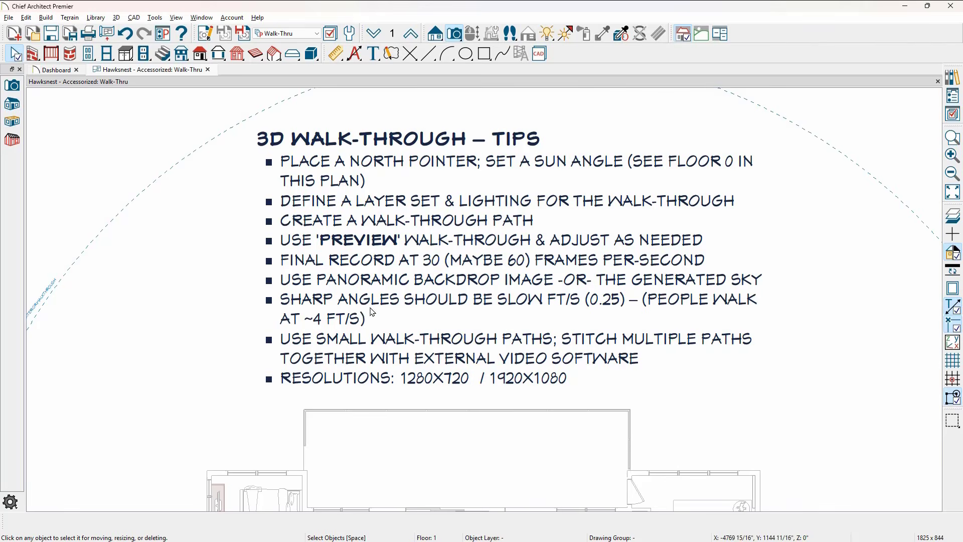
scroll(372, 310, "down", 5)
middle_click_drag(432, 379, 489, 195)
scroll(620, 366, "up", 1)
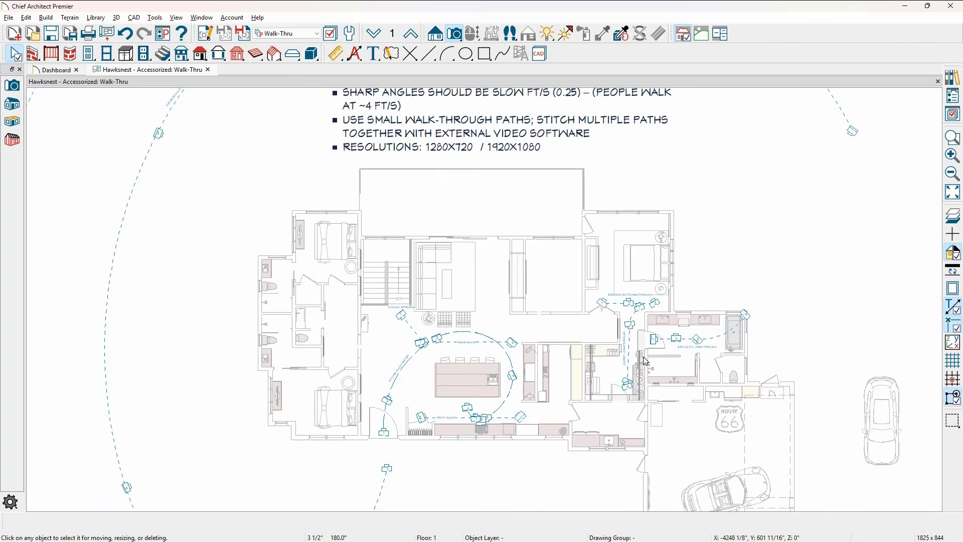
scroll(461, 358, "up", 4)
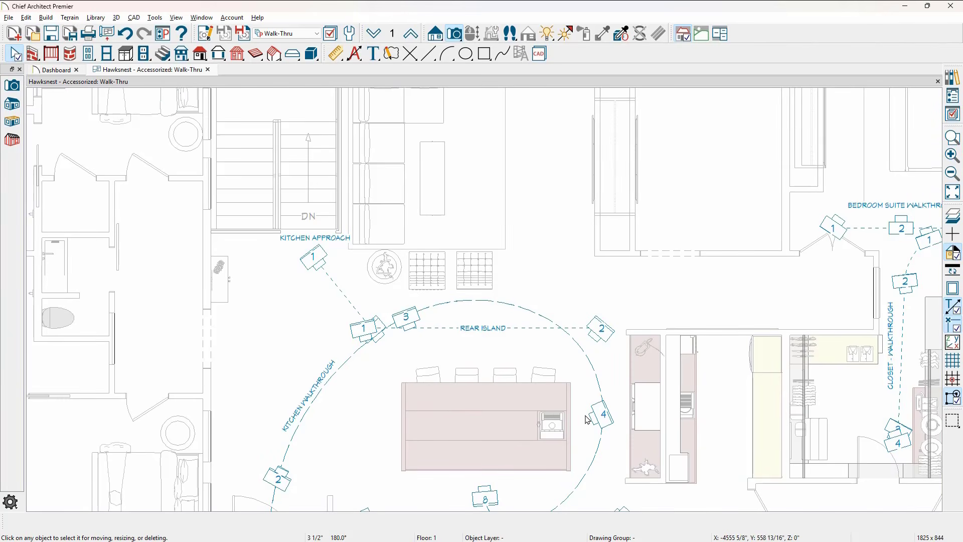
middle_click_drag(583, 432, 585, 345)
scroll(532, 440, "up", 2)
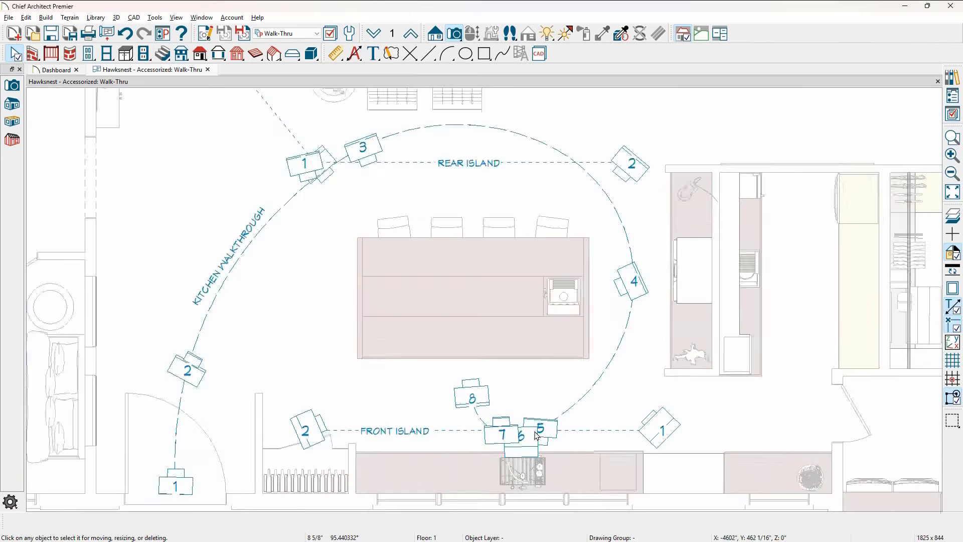
scroll(536, 436, "up", 2)
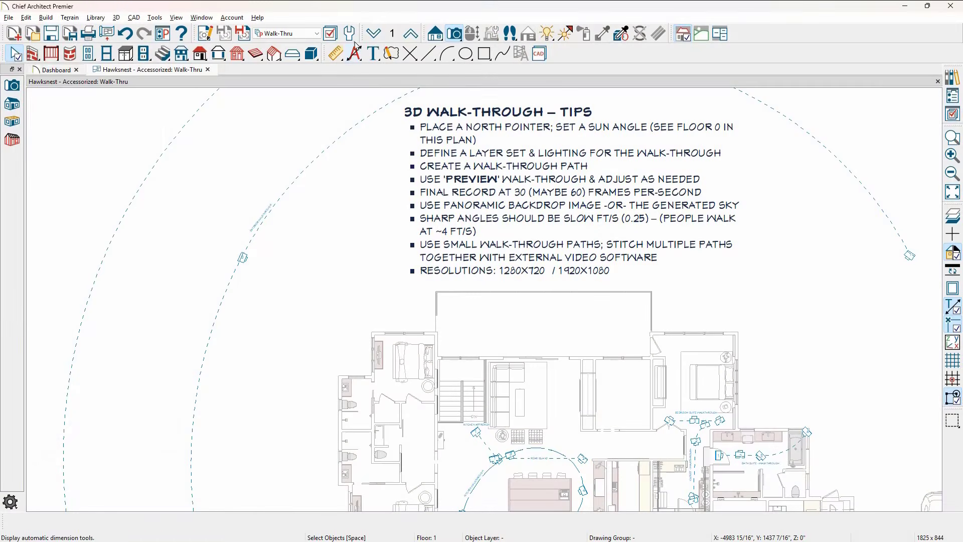
- Open the Walkthrough Path defaults and review the general resolution, frame rate and video codec settings
left_click(350, 33)
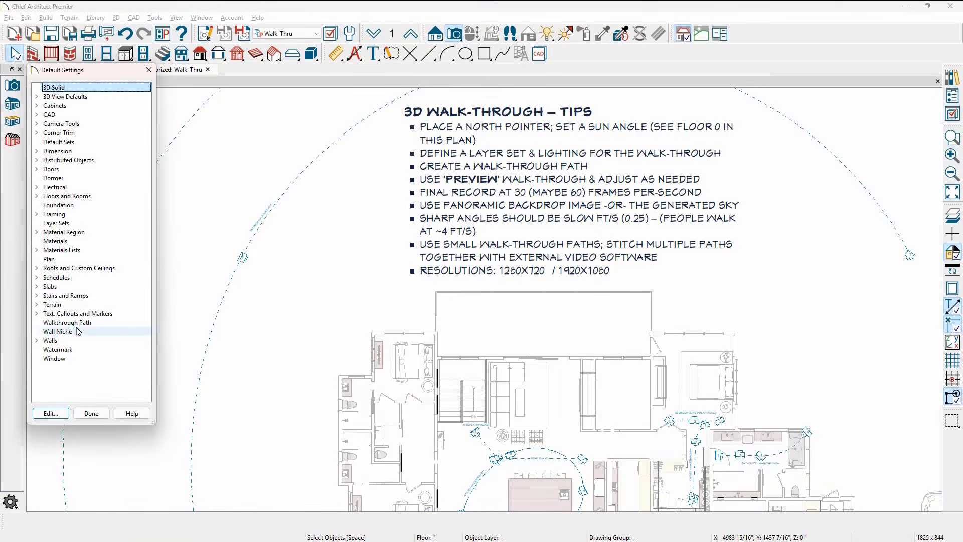
double_click(80, 323)
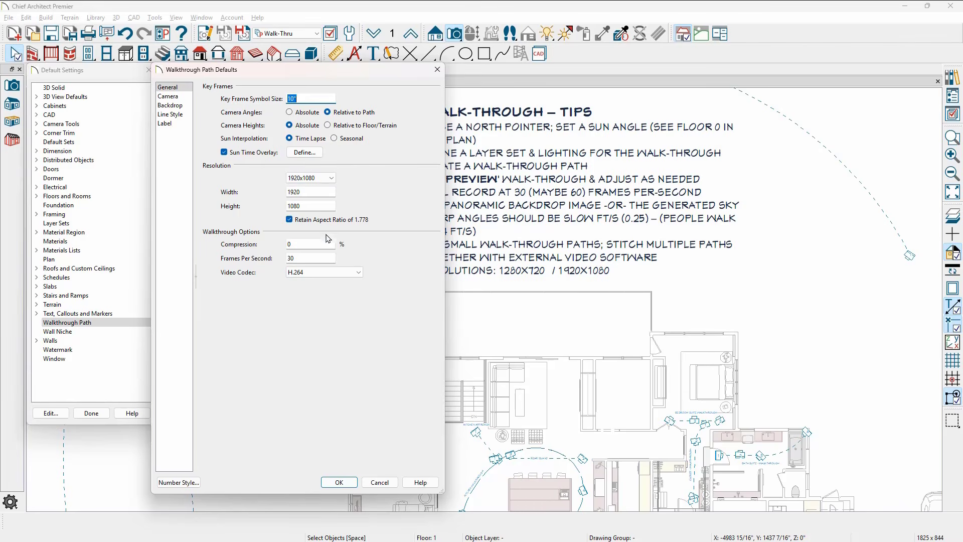
left_click(322, 273)
left_click(322, 274)
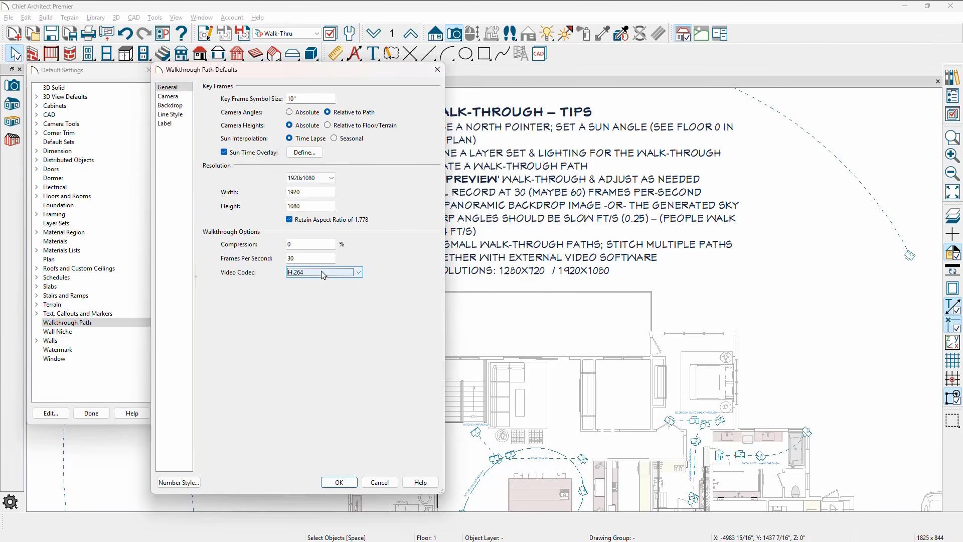
- Review the default walkthrough camera options, try turning off Animate Water, and close the defaults without saving
left_click(183, 99)
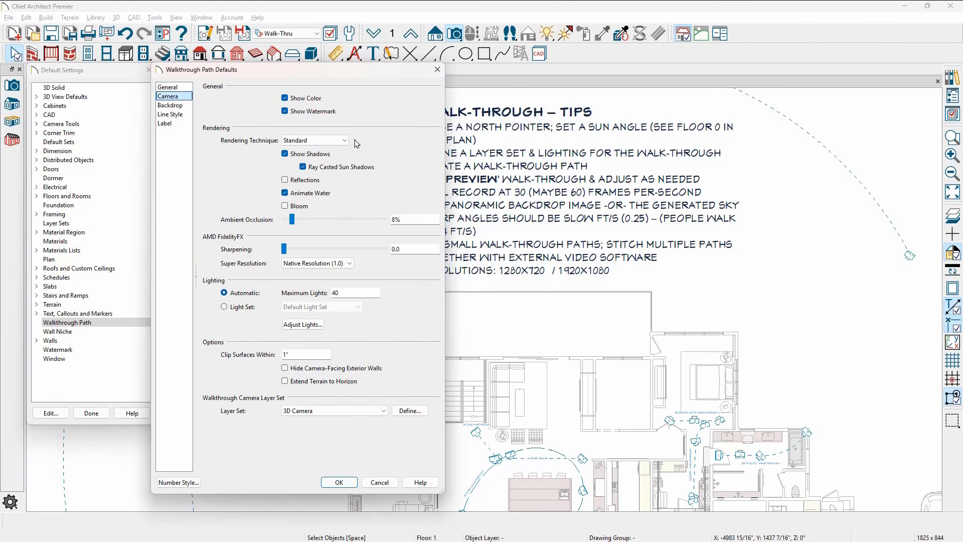
left_click(287, 195)
left_click(181, 107)
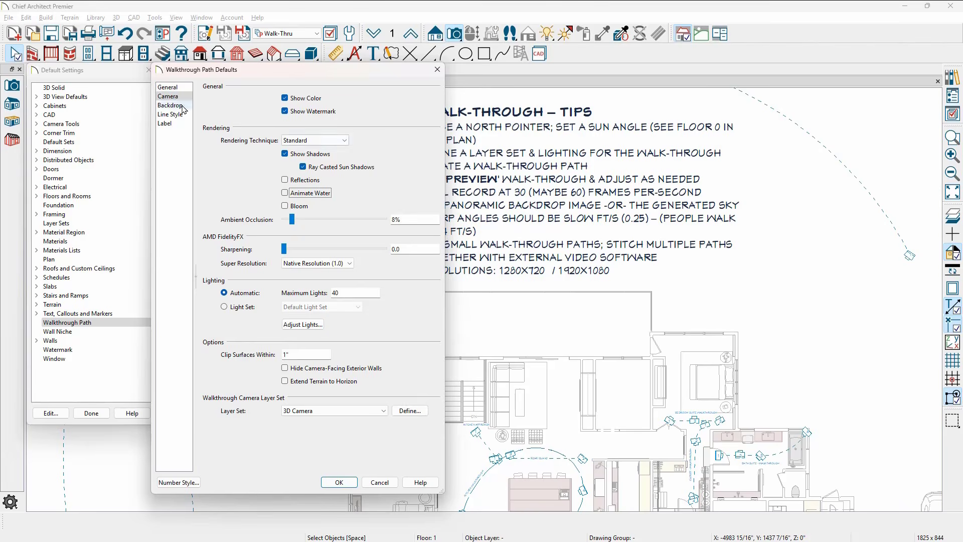
left_click(437, 70)
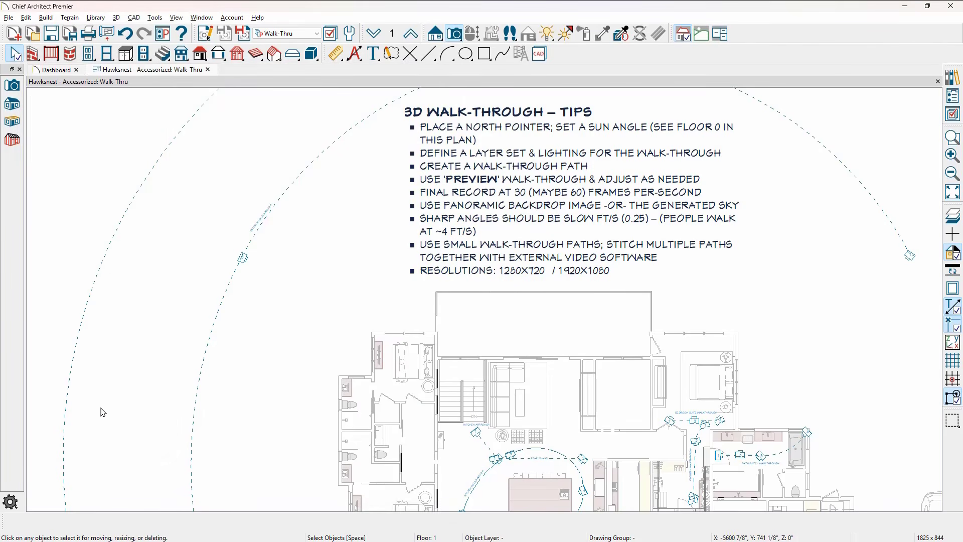
- Inspect the kitchen walkthrough path and its key frames around the island, selecting the path to check its segments and clearing the selection
middle_click_drag(107, 419, 112, 263)
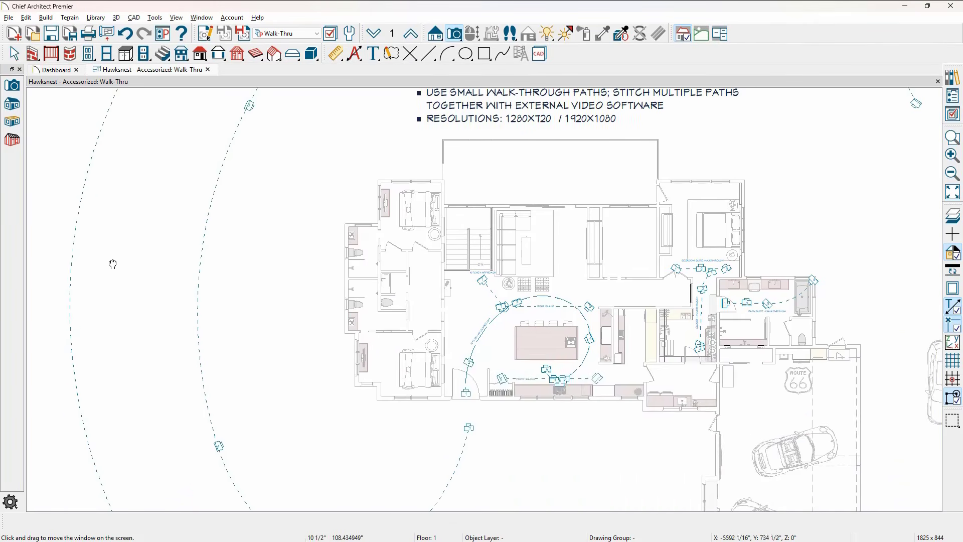
scroll(493, 387, "up", 2)
scroll(493, 387, "up", 2)
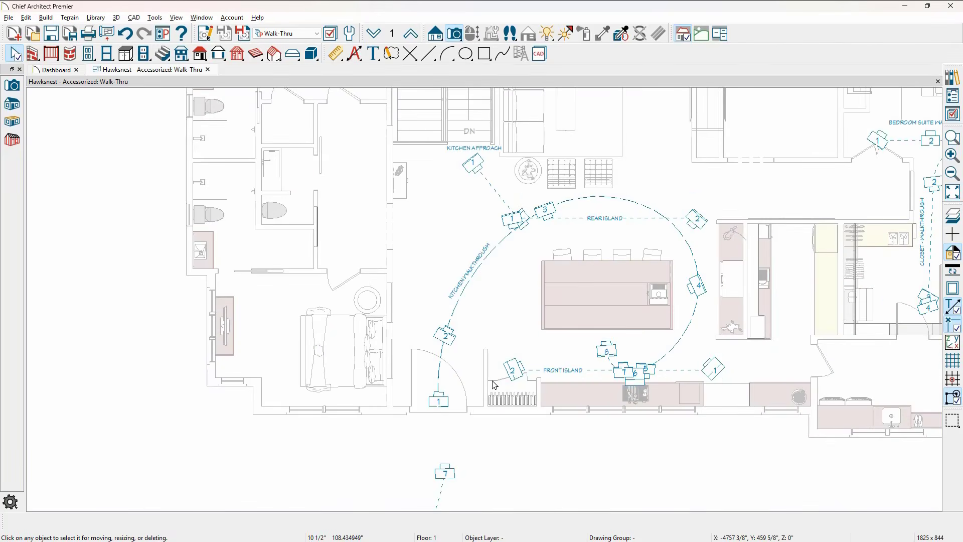
scroll(493, 381, "up", 1)
middle_click_drag(493, 381, 390, 420)
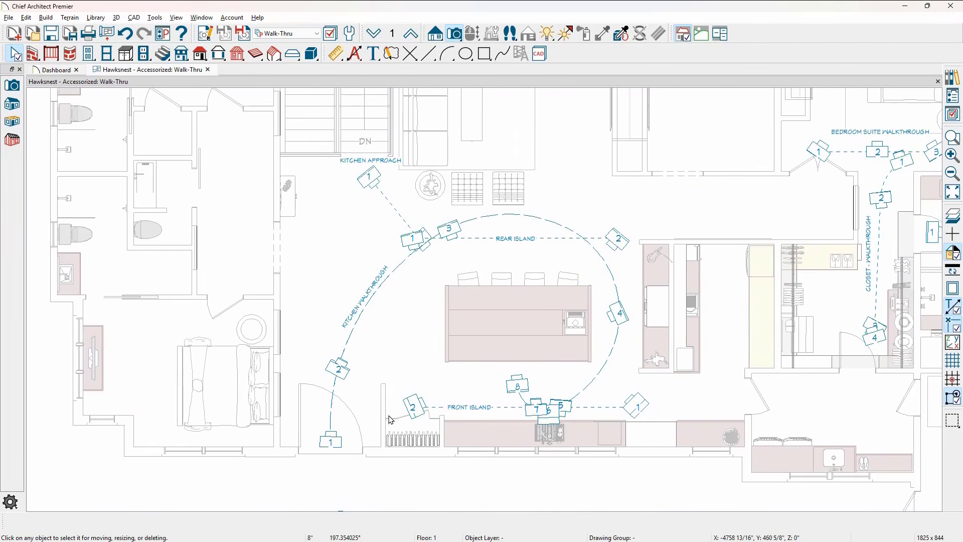
left_click(350, 338)
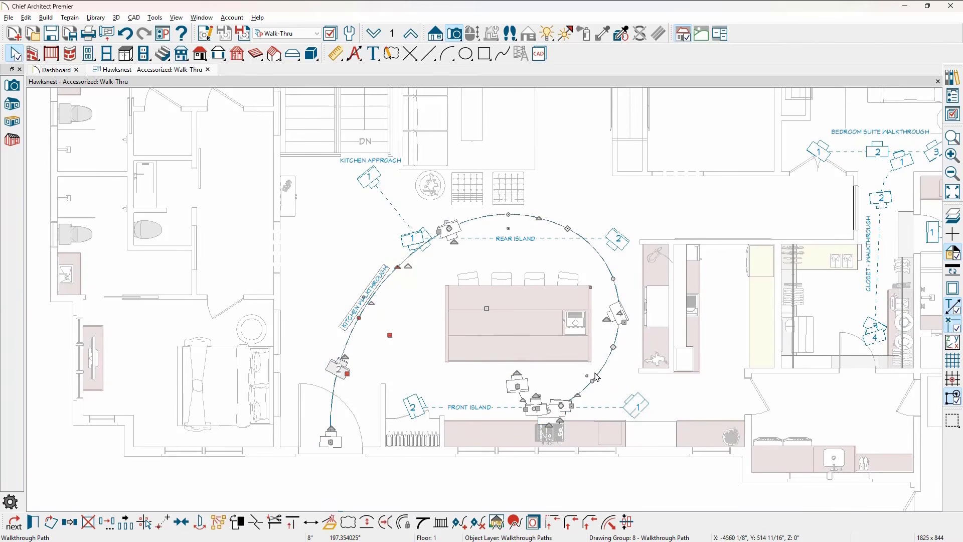
scroll(568, 438, "up", 3)
left_click(577, 400)
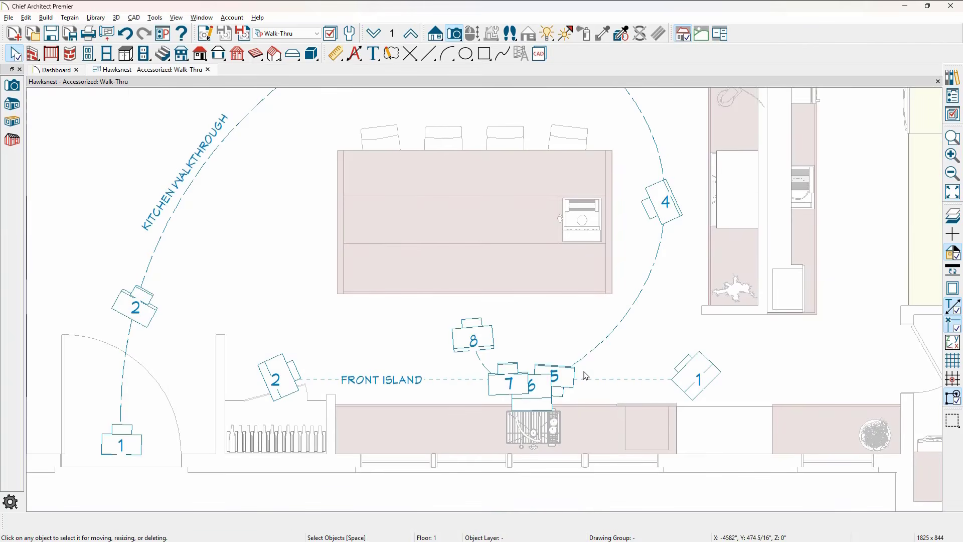